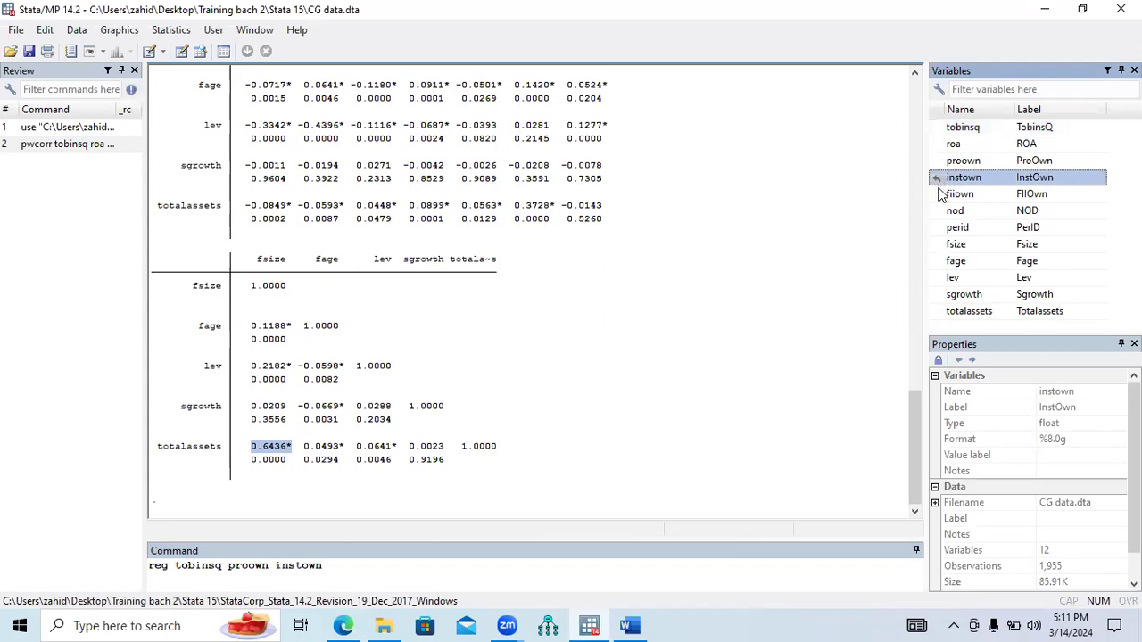
Add fiiown, nod, perid, fsize, fage, lev, sgrowth and totalassets to the tobinsq regression command and run it
left_click(937, 210)
left_click(937, 228)
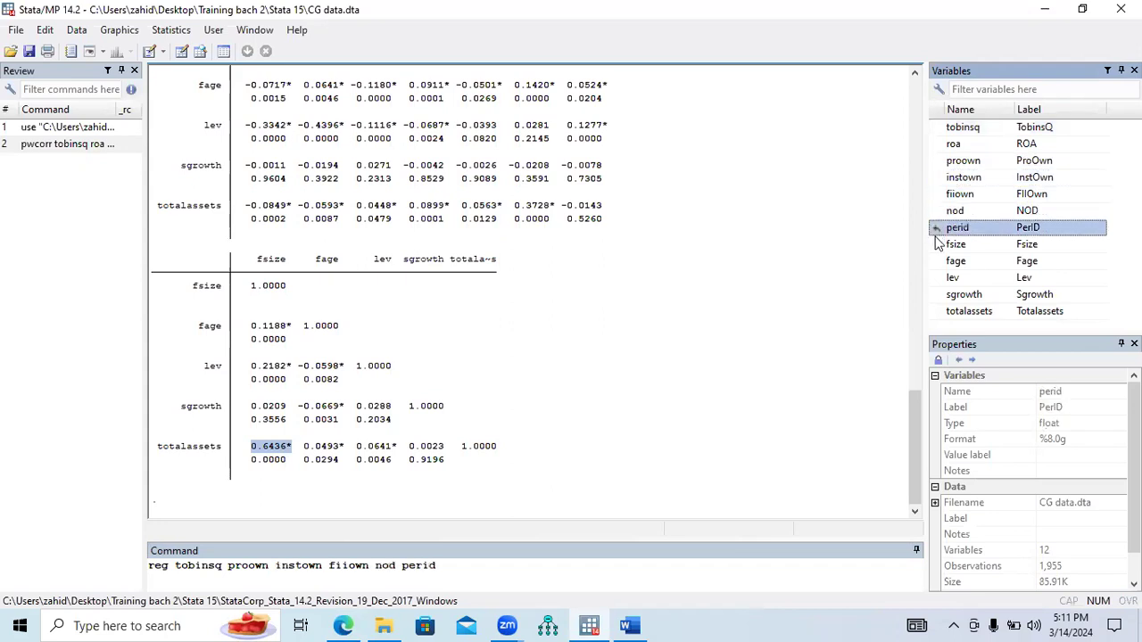
left_click(937, 244)
left_click(937, 261)
left_click(937, 278)
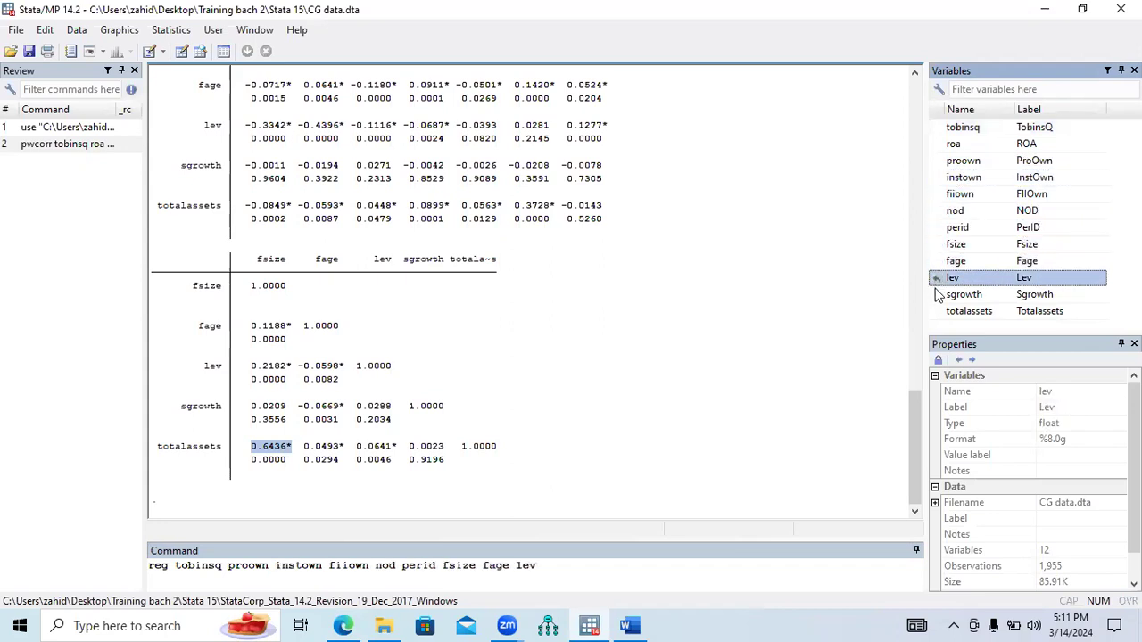
left_click(937, 294)
left_click(937, 311)
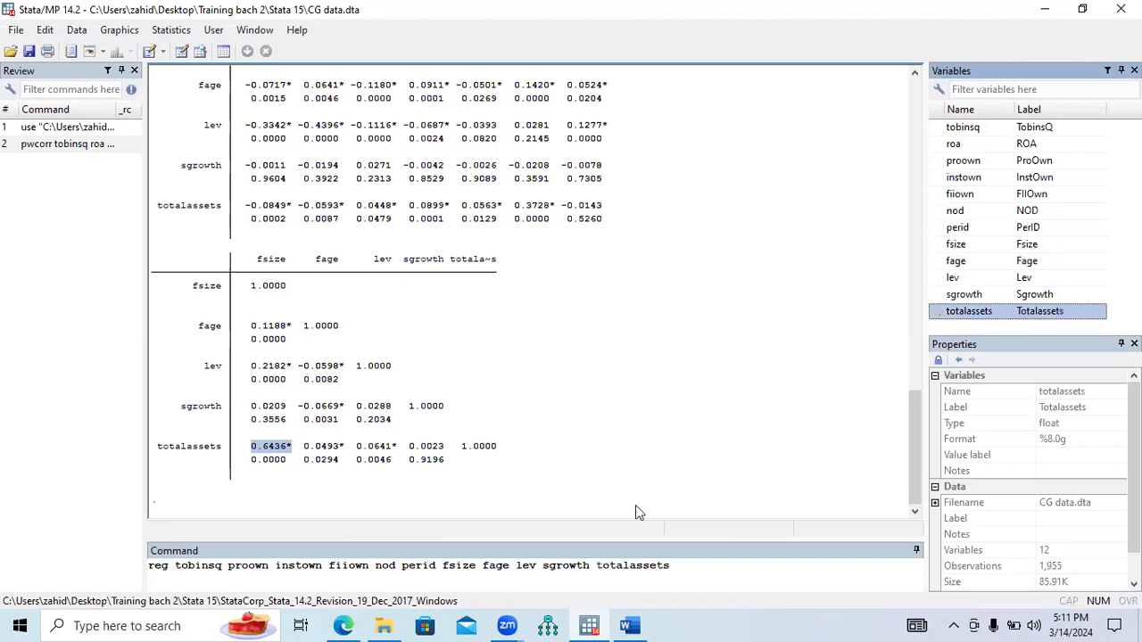
left_click(676, 563)
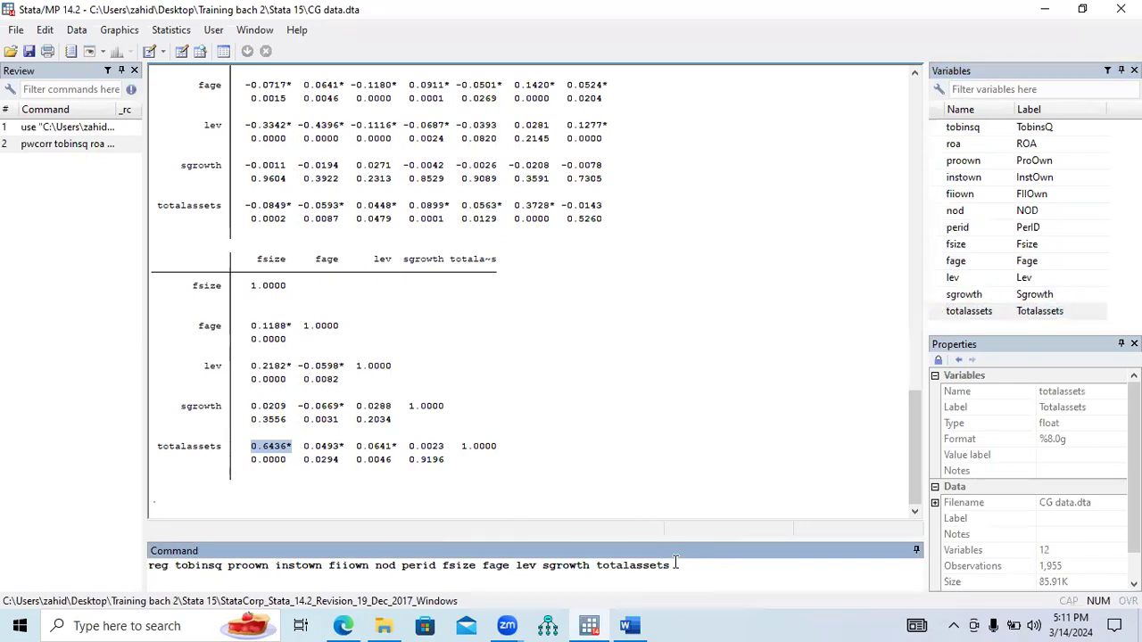
key("Return")
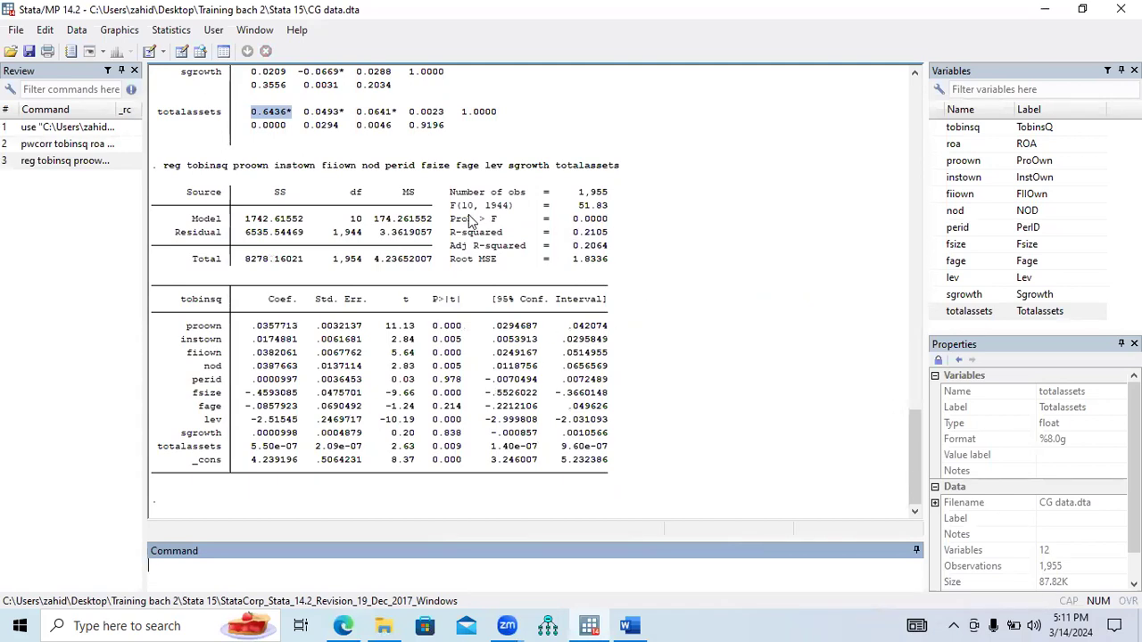
Examine the regression's Prob > F and R-squared, plus the t and P values of perid, lev, fage and sgrowth
left_click_drag(450, 219, 607, 225)
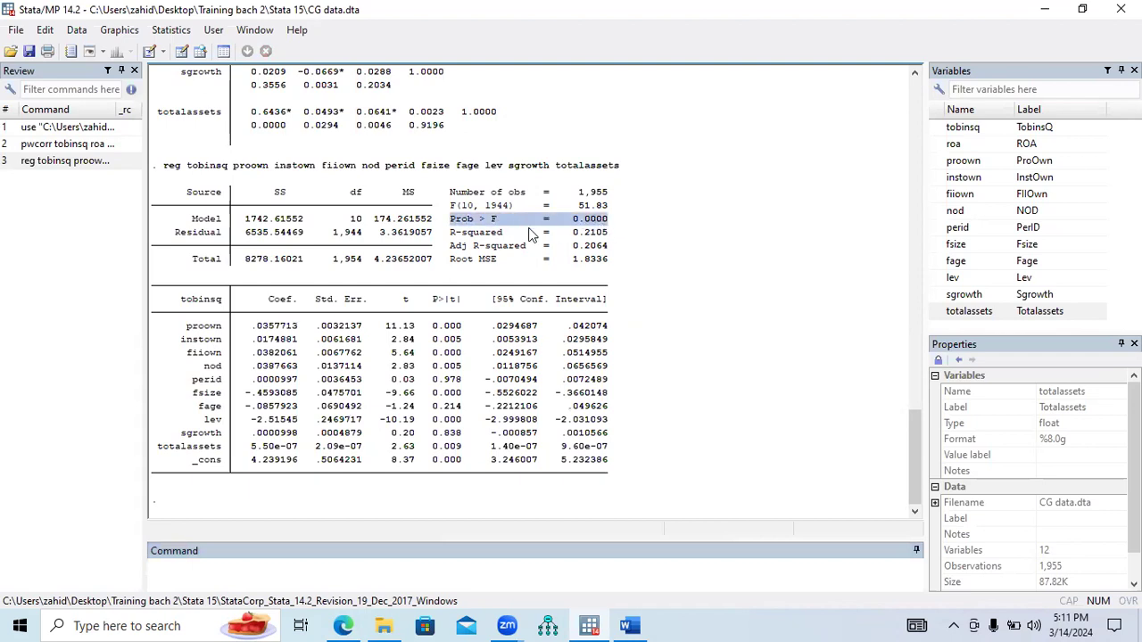
left_click_drag(452, 233, 614, 233)
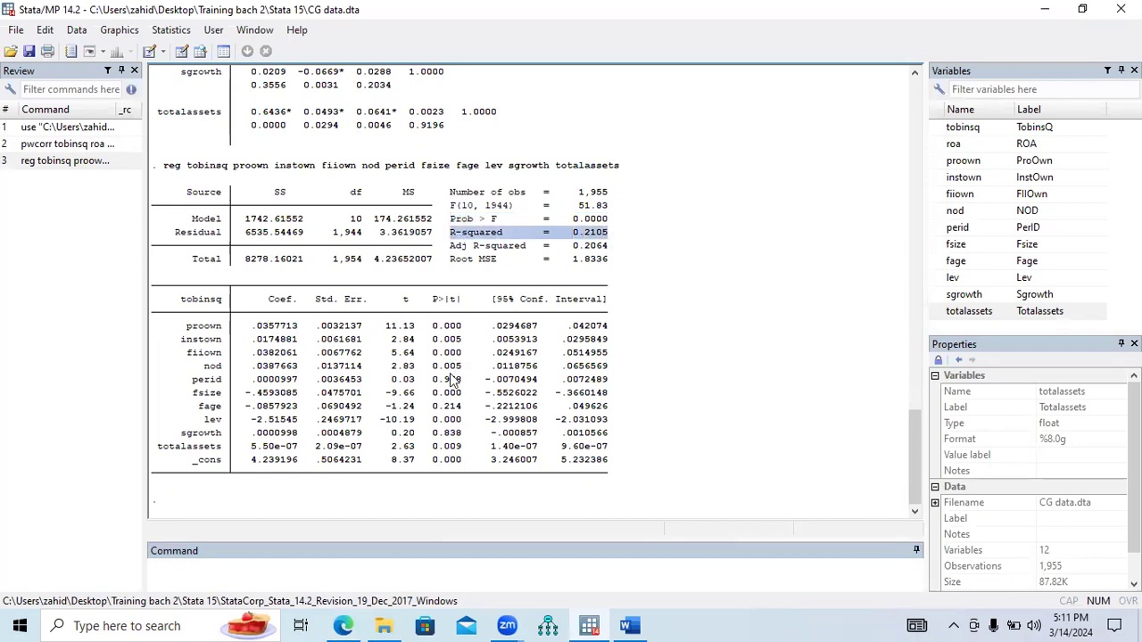
left_click_drag(390, 380, 462, 387)
left_click_drag(386, 417, 456, 427)
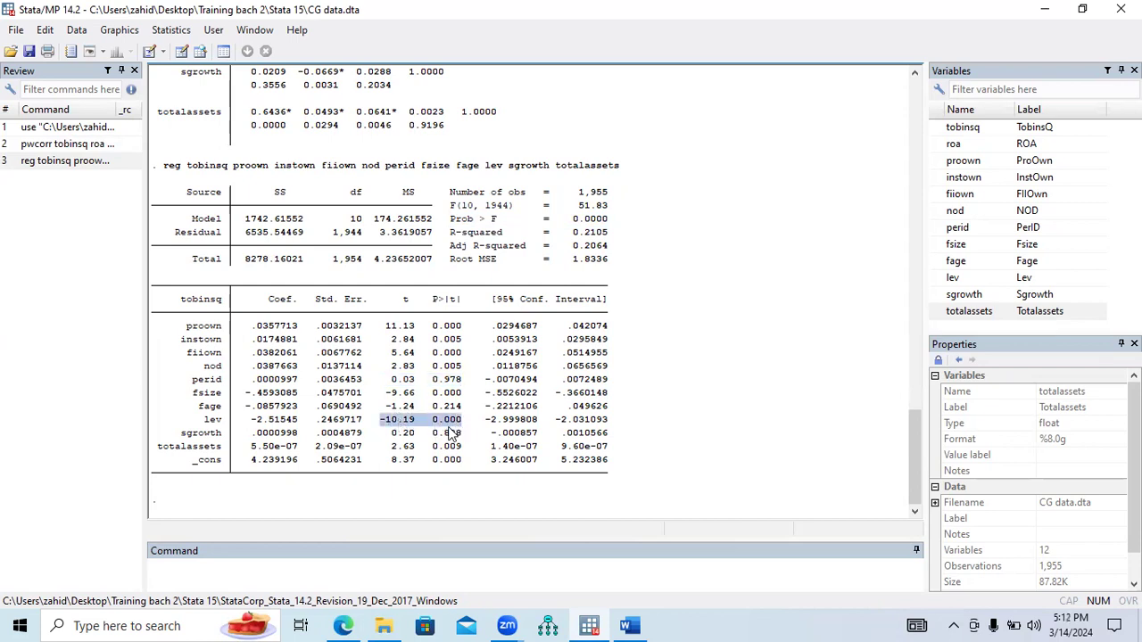
left_click_drag(387, 406, 462, 409)
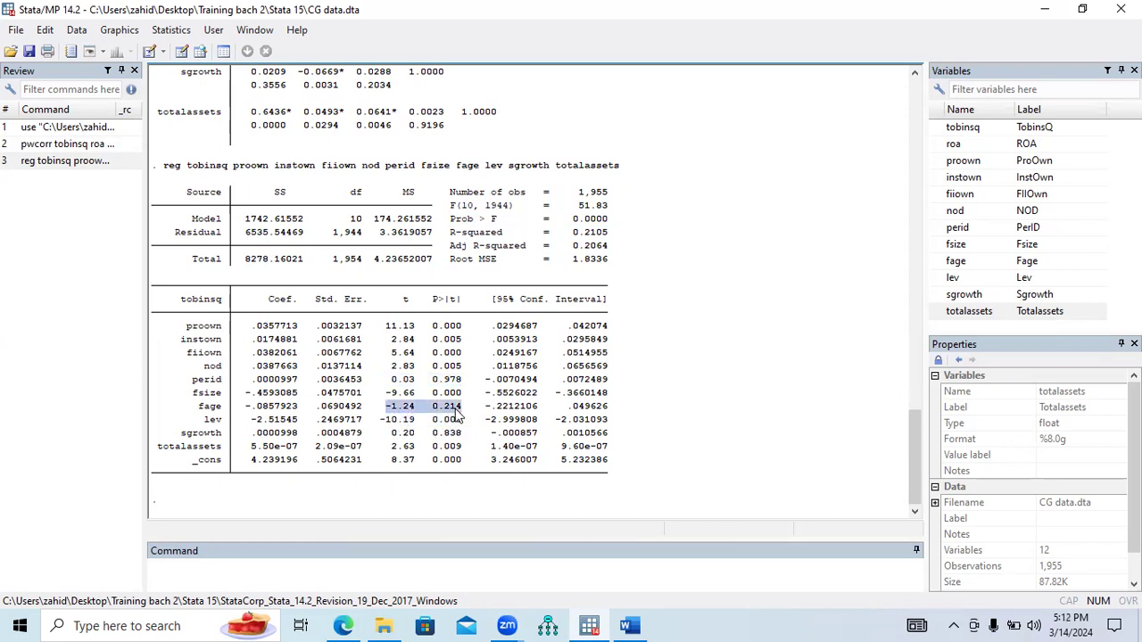
left_click_drag(390, 434, 464, 439)
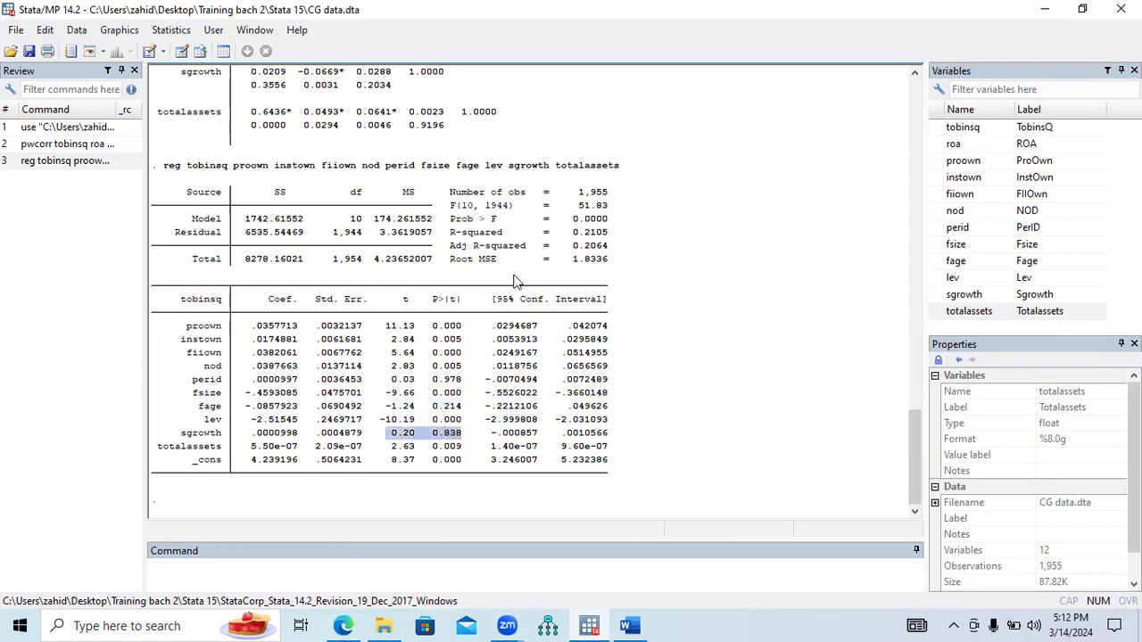
Rerun the same tobinsq regression with the robust option and compute the variance inflation factors with vif
left_click_drag(620, 167, 166, 169)
key("ctrl+c")
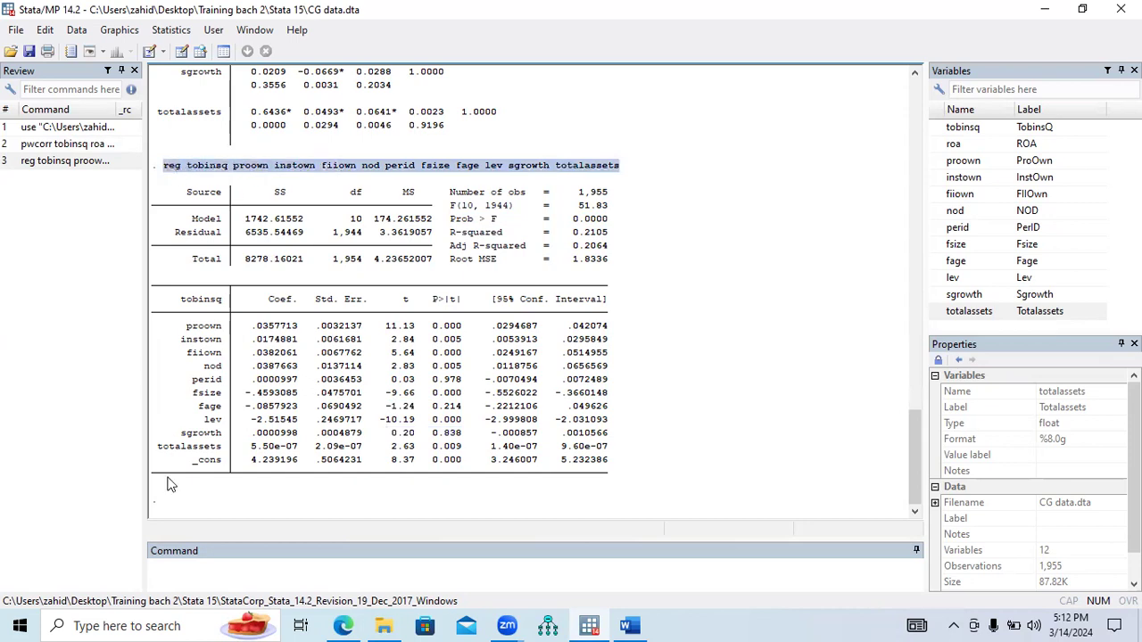
left_click(195, 568)
key("ctrl+v")
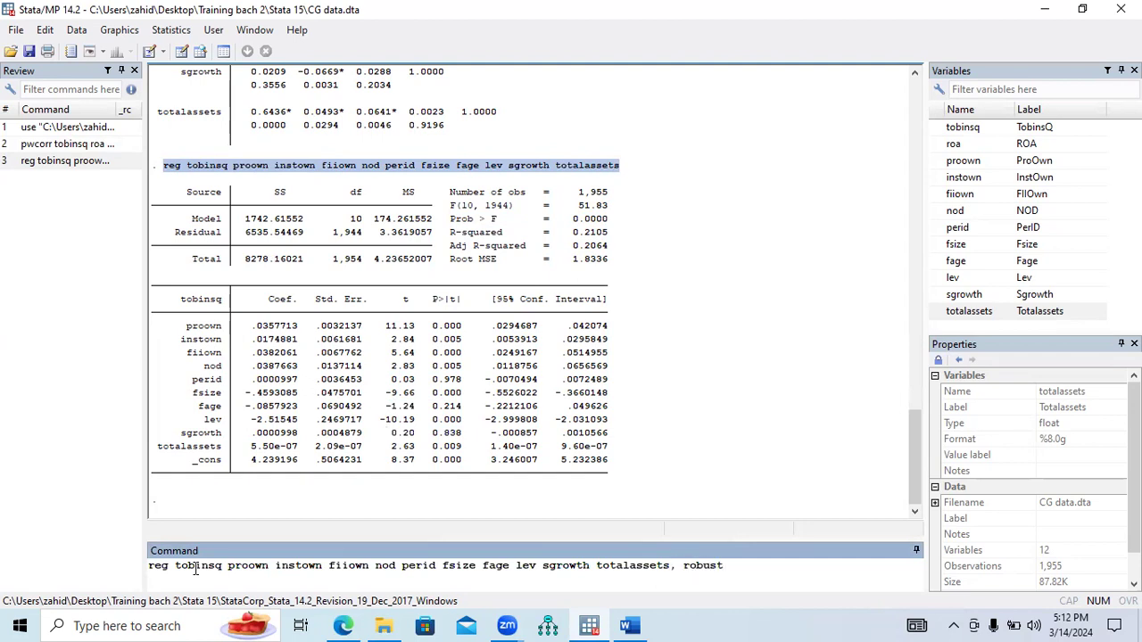
key("Return")
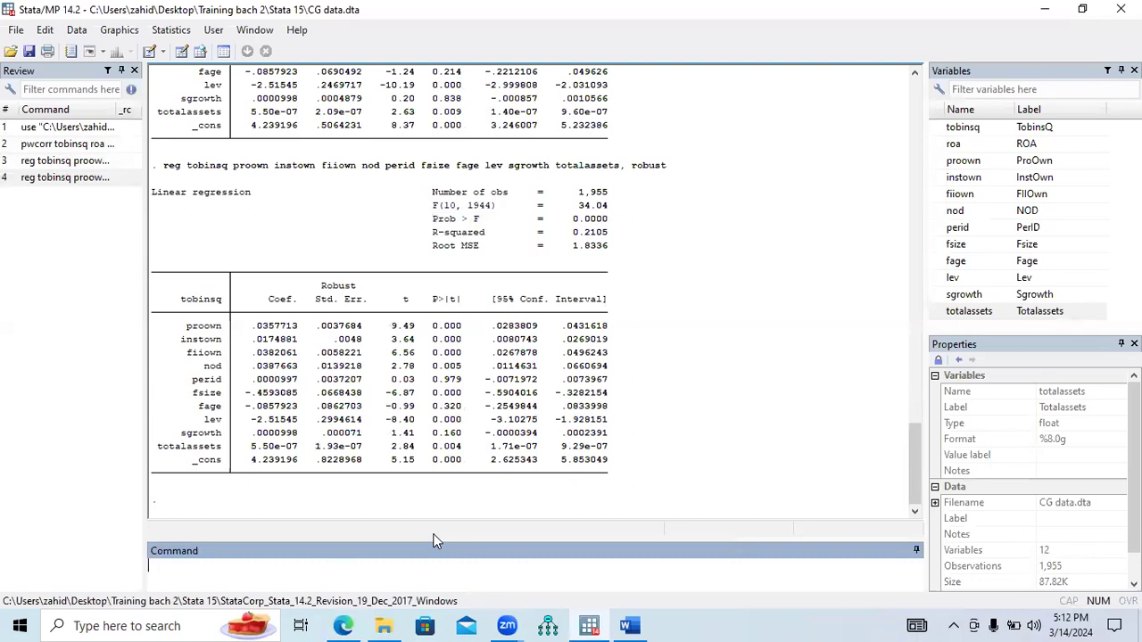
type("if")
key("Return")
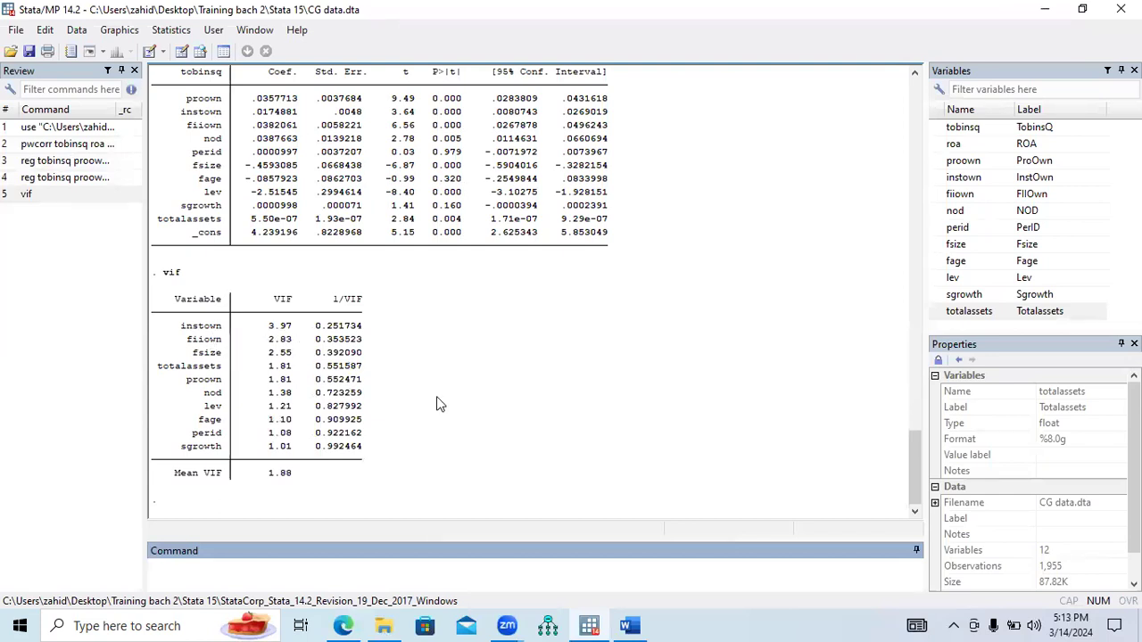
Switch to the PDF guide in Edge and examine the VIF, tolerance and decision criteria for perfect multicollinearity
left_click(352, 625)
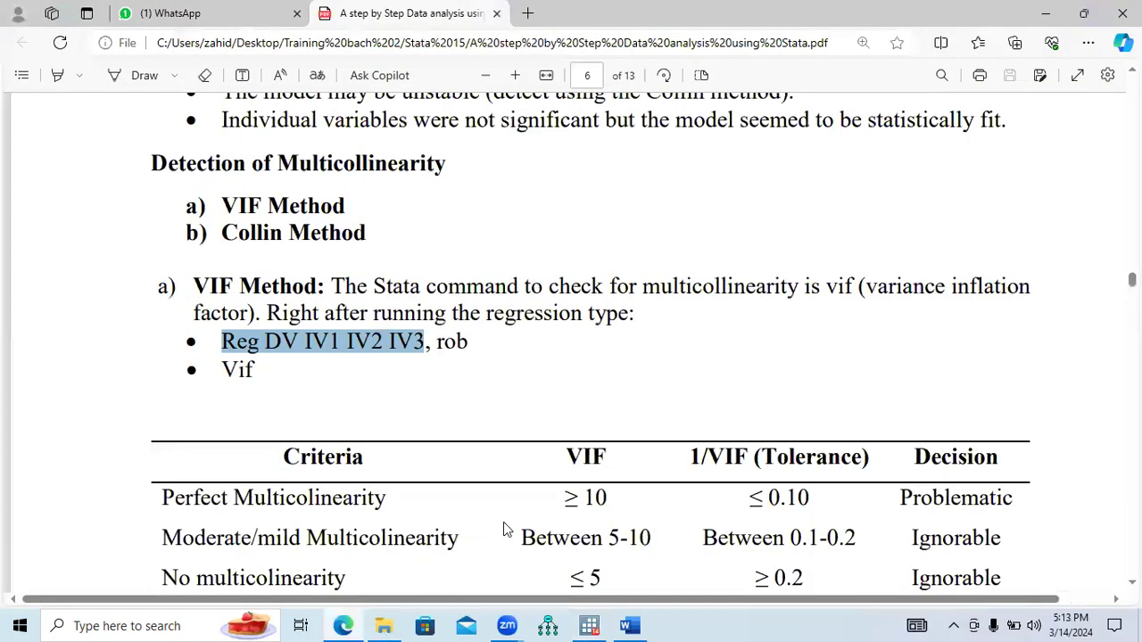
scroll(672, 464, "down", 3)
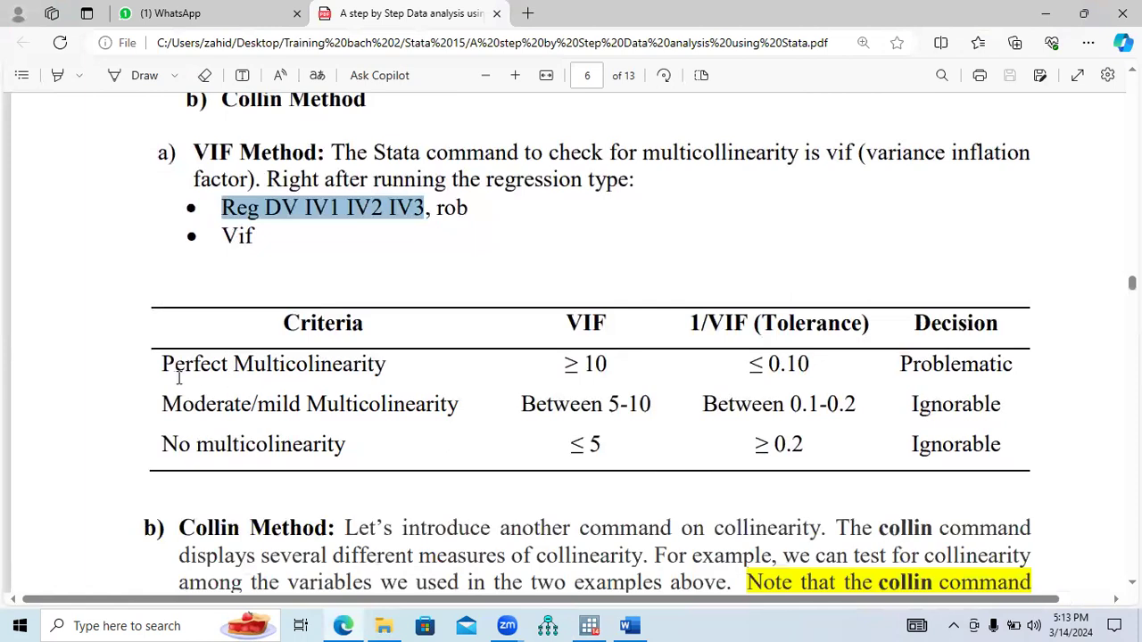
left_click_drag(164, 369, 382, 377)
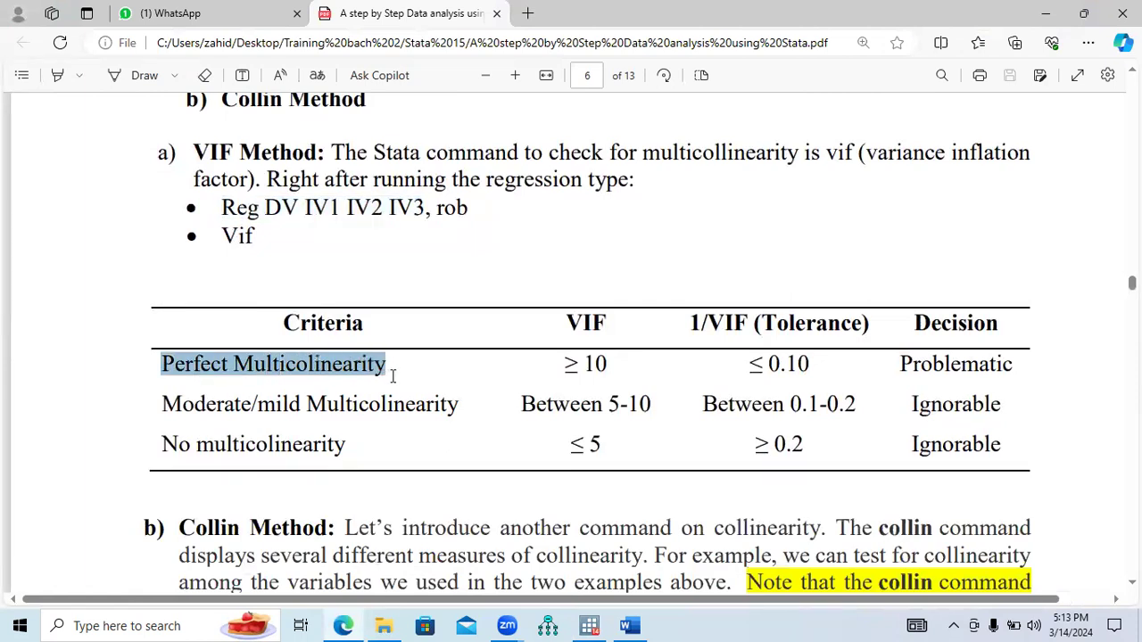
left_click_drag(568, 323, 611, 322)
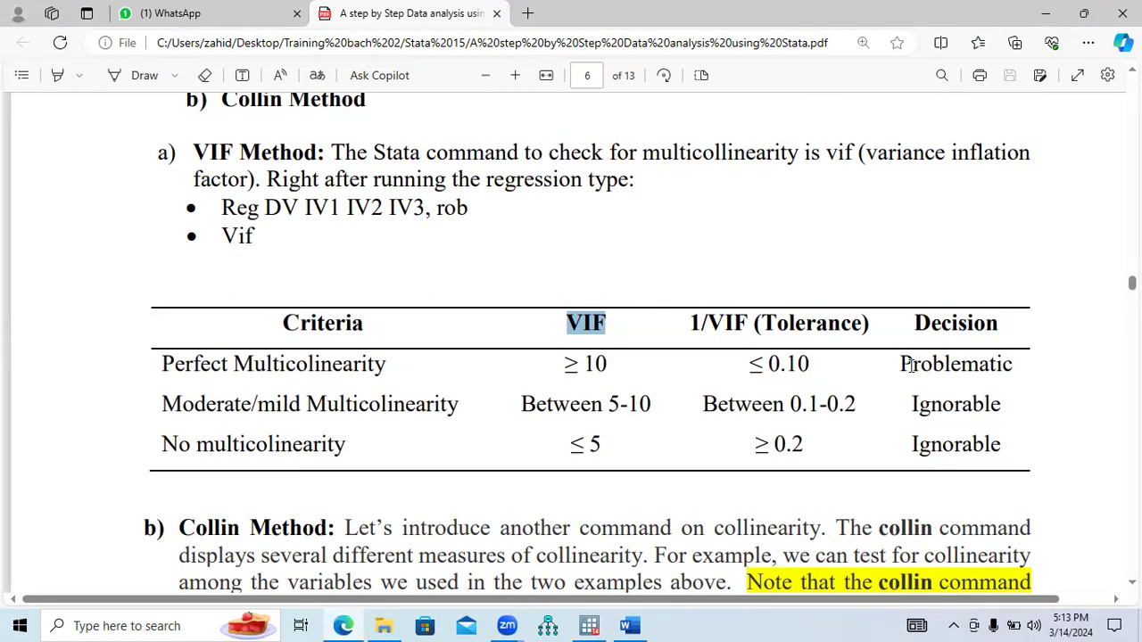
left_click_drag(902, 364, 1018, 364)
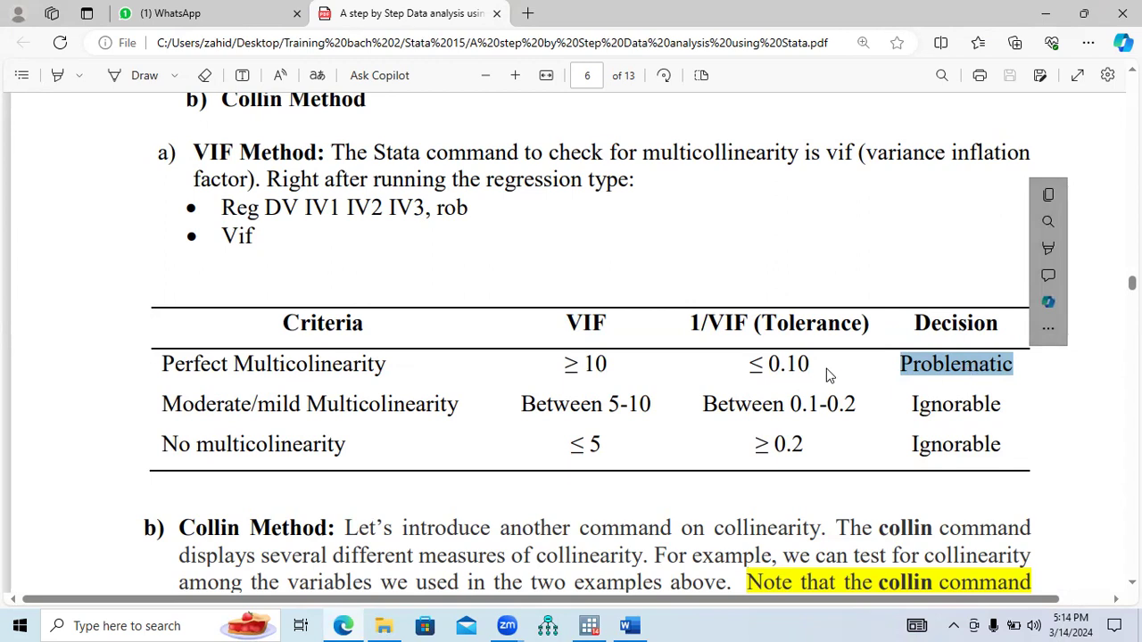
left_click_drag(810, 366, 748, 366)
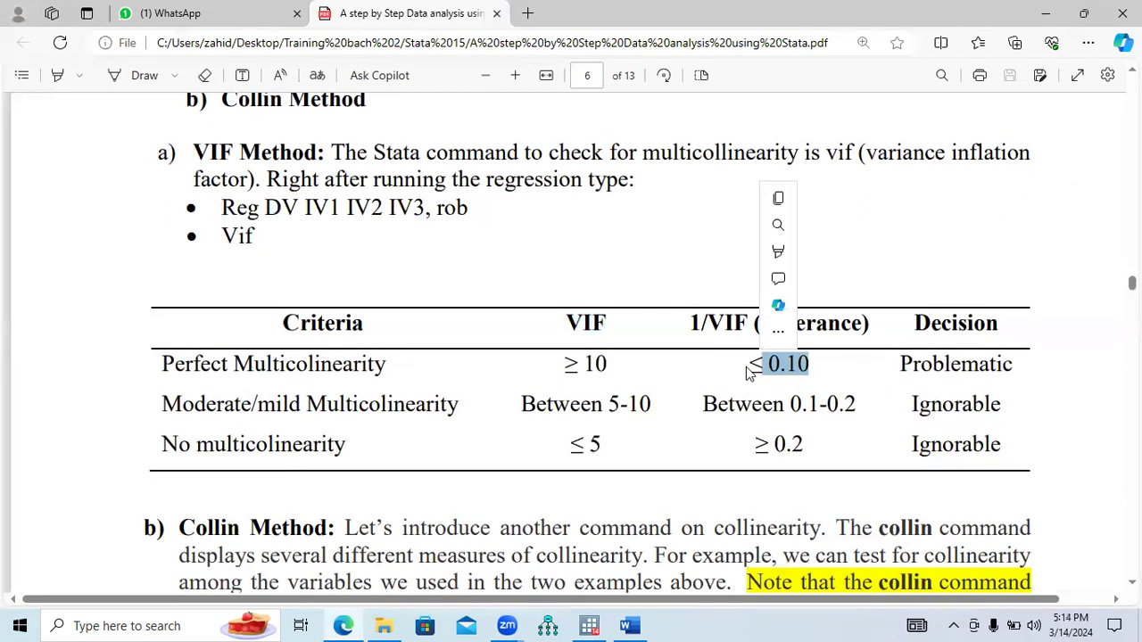
left_click(571, 364)
left_click_drag(568, 364, 608, 366)
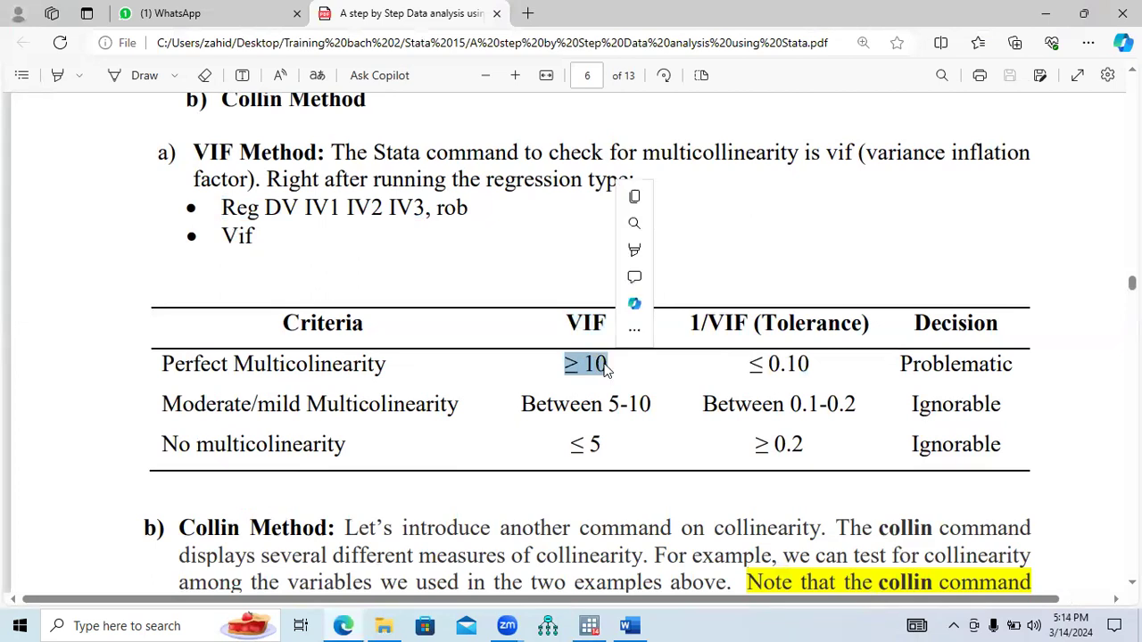
Examine the guide's criteria for moderate and no multicollinearity and compare them with the VIF results in Stata
left_click_drag(524, 409, 657, 406)
left_click(642, 405)
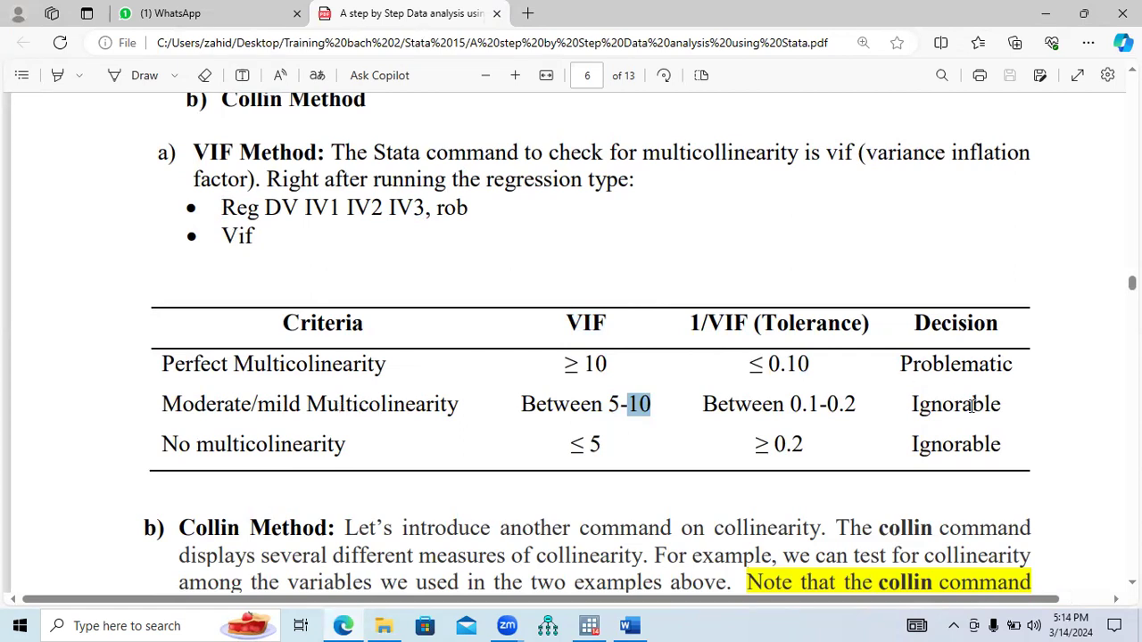
left_click_drag(612, 437, 569, 446)
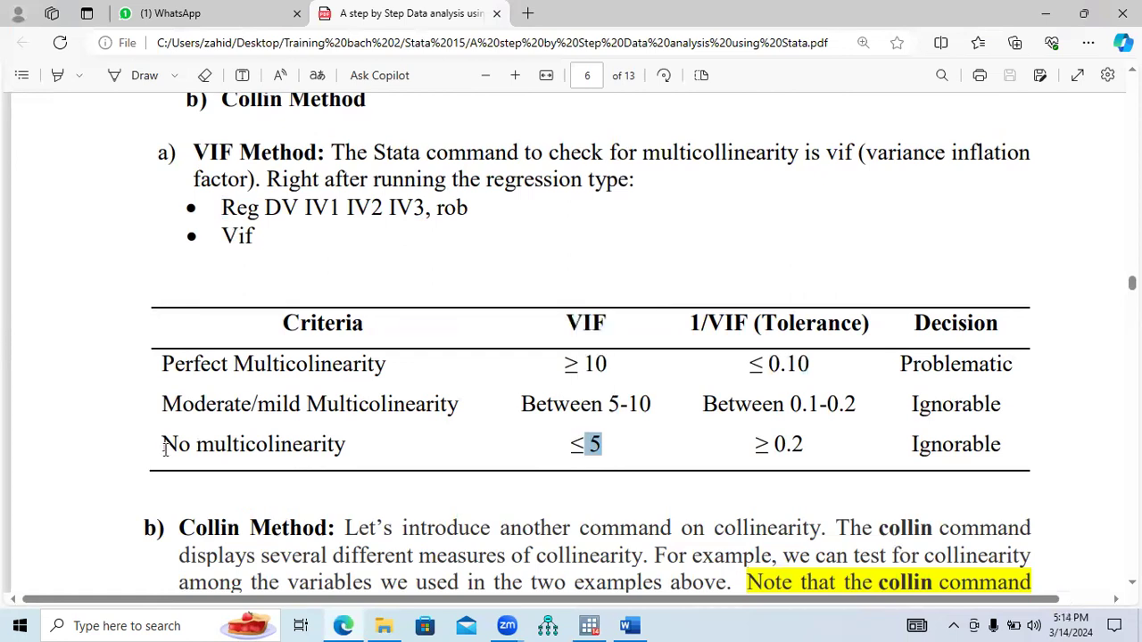
left_click_drag(164, 449, 358, 453)
left_click_drag(913, 448, 1003, 455)
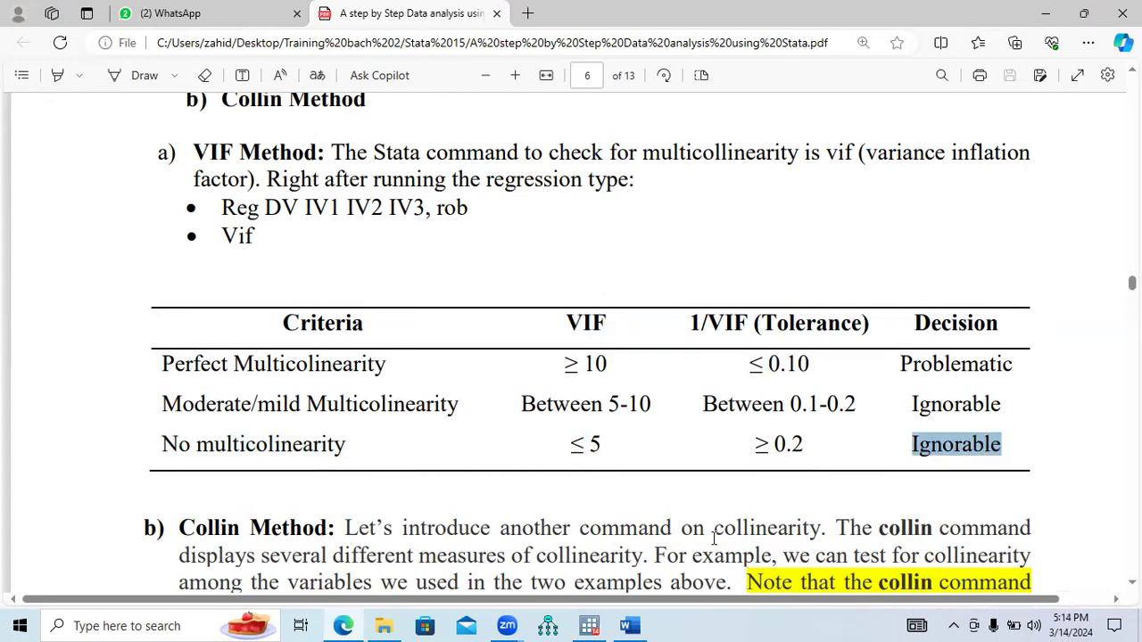
left_click(589, 625)
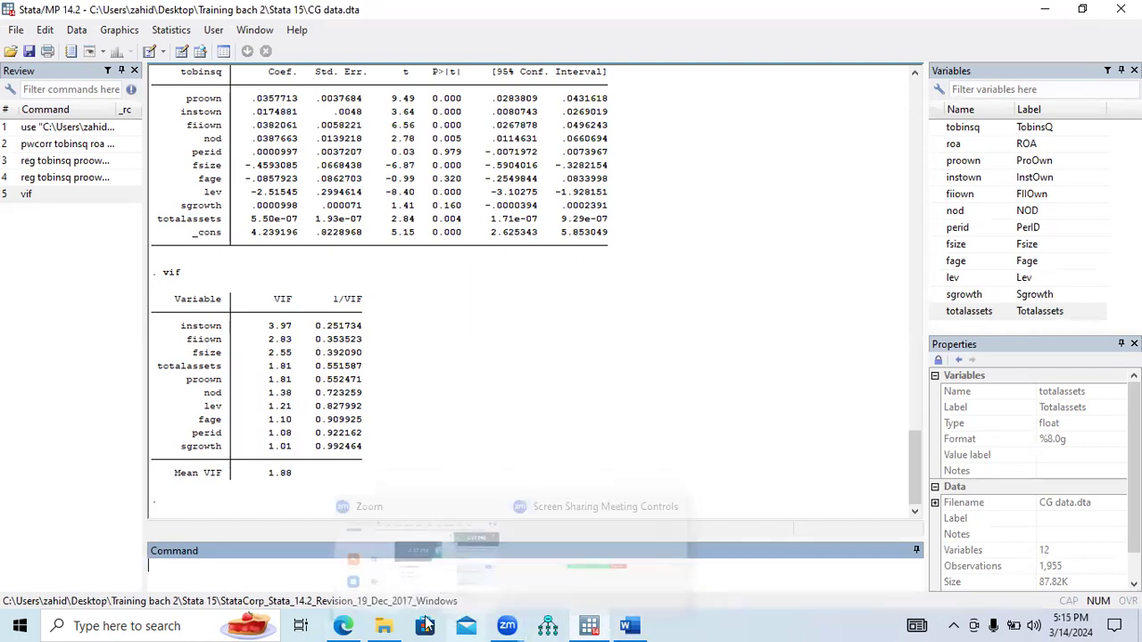
Return to the PDF guide in Edge and review the Collin Method section, its independent-variables note and the Collin IV1 IV2 IV3 syntax
left_click(344, 625)
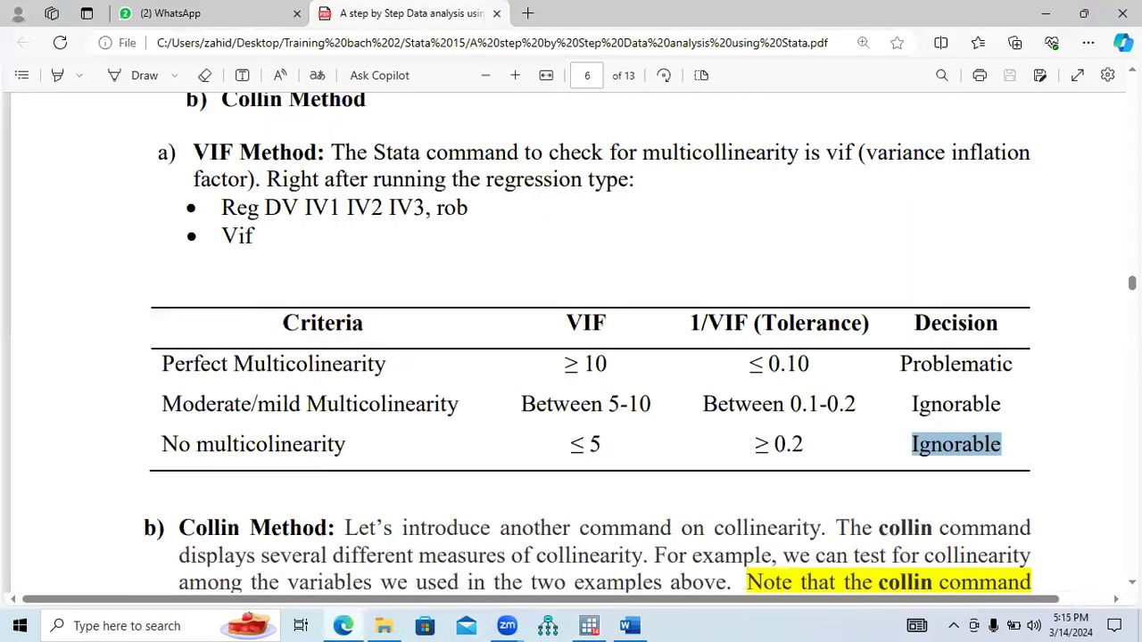
scroll(589, 342, "down", 3)
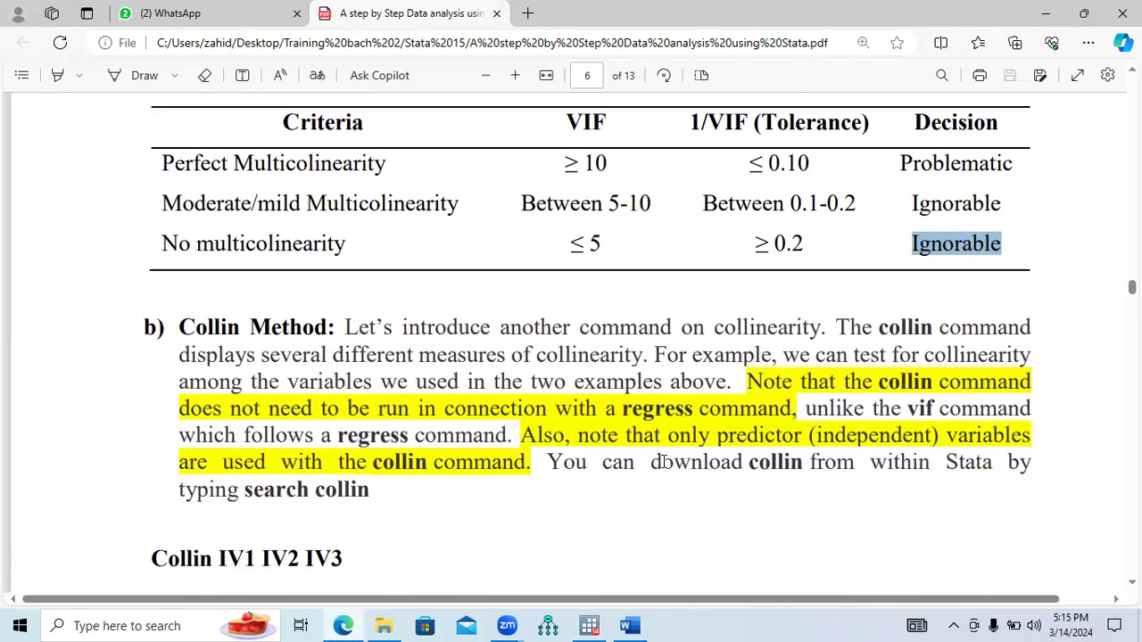
left_click_drag(181, 330, 329, 339)
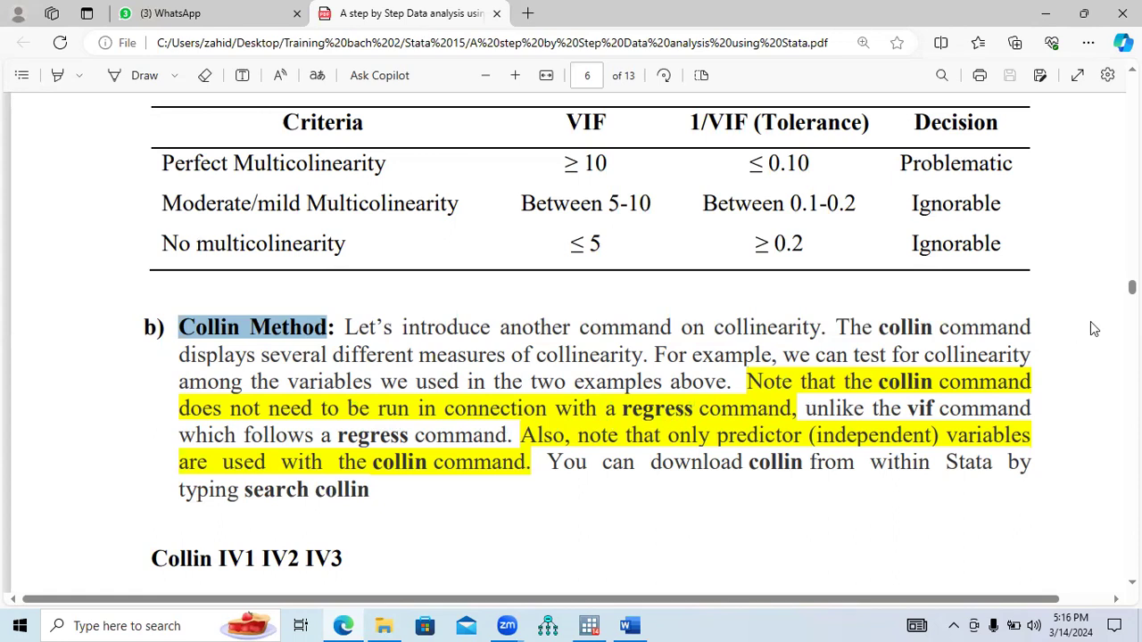
scroll(714, 288, "up", 5)
scroll(714, 288, "down", 2)
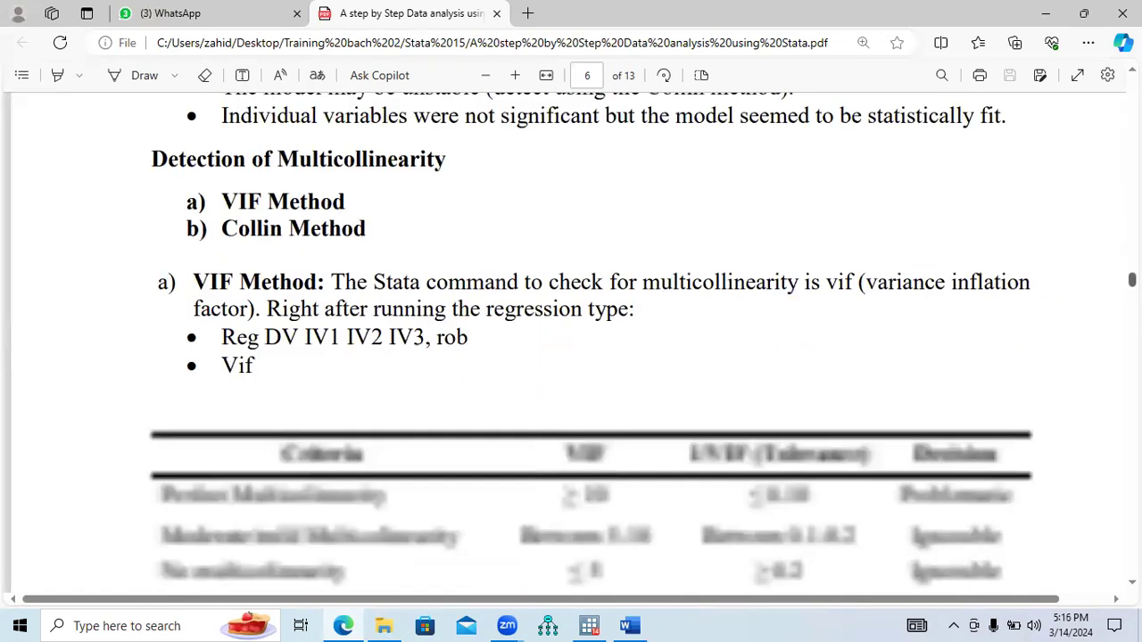
left_click_drag(489, 267, 211, 260)
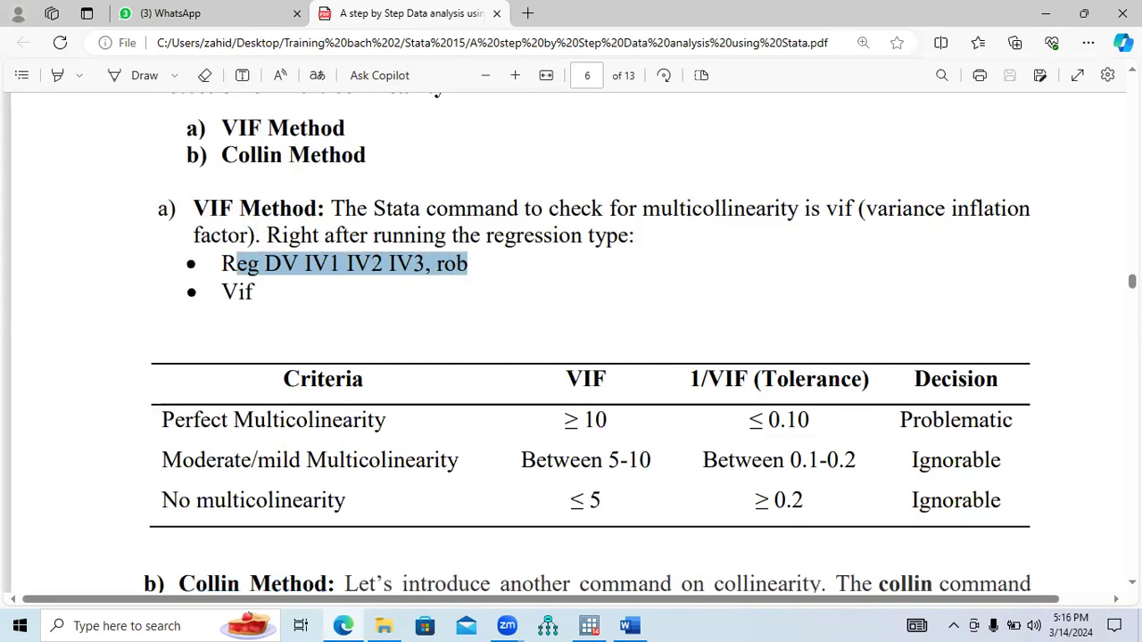
scroll(1132, 281, "down", 1)
scroll(729, 306, "down", 4)
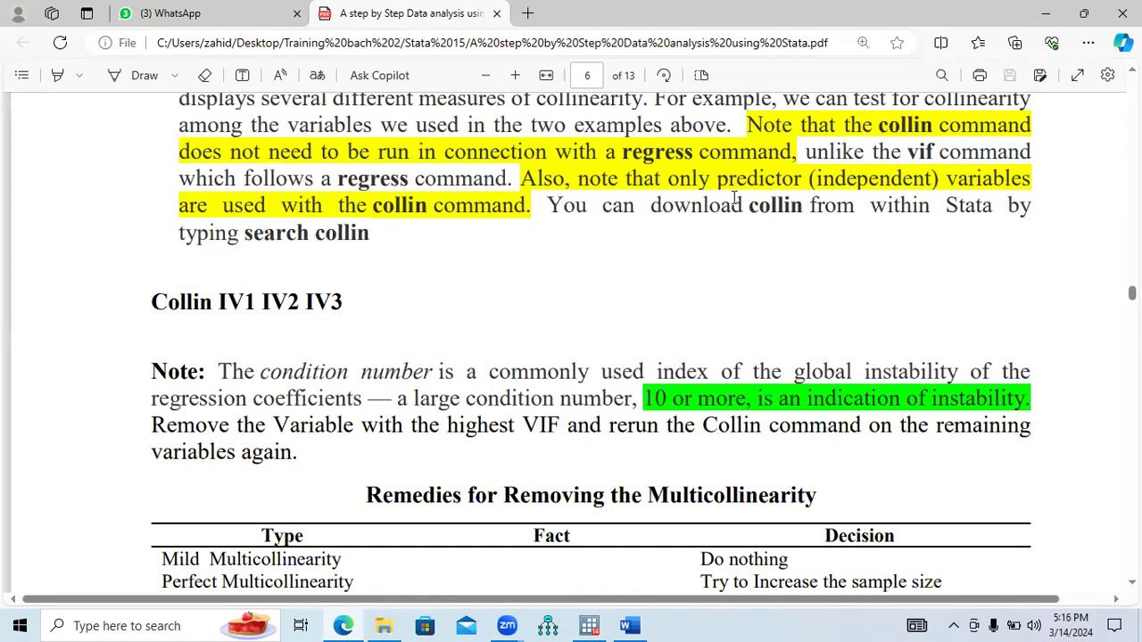
left_click_drag(719, 182, 530, 216)
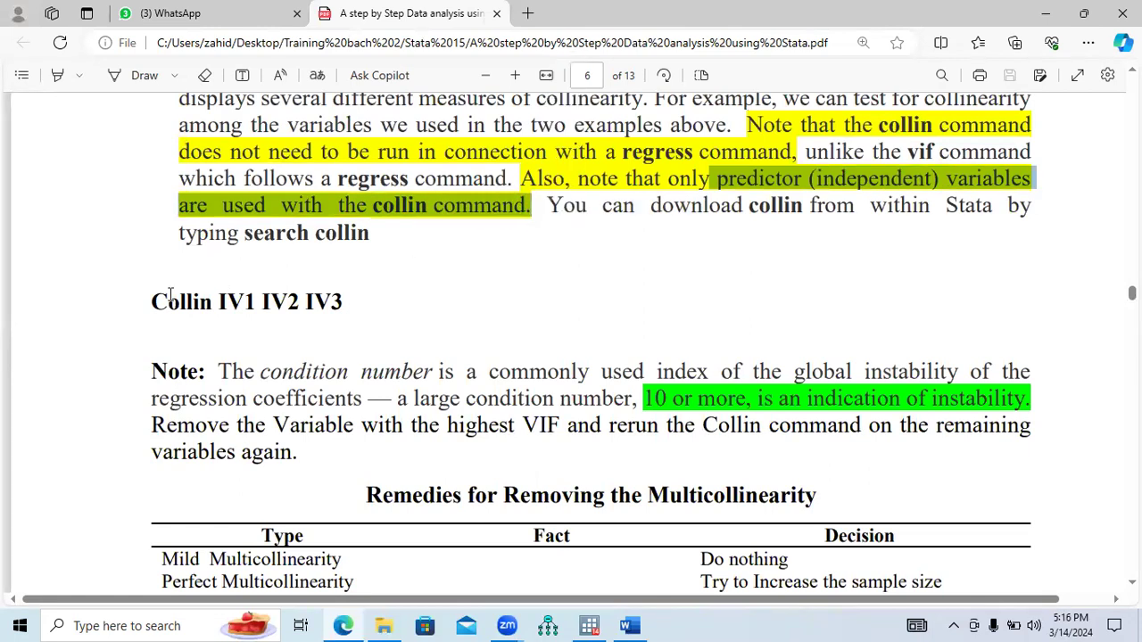
left_click_drag(152, 303, 344, 308)
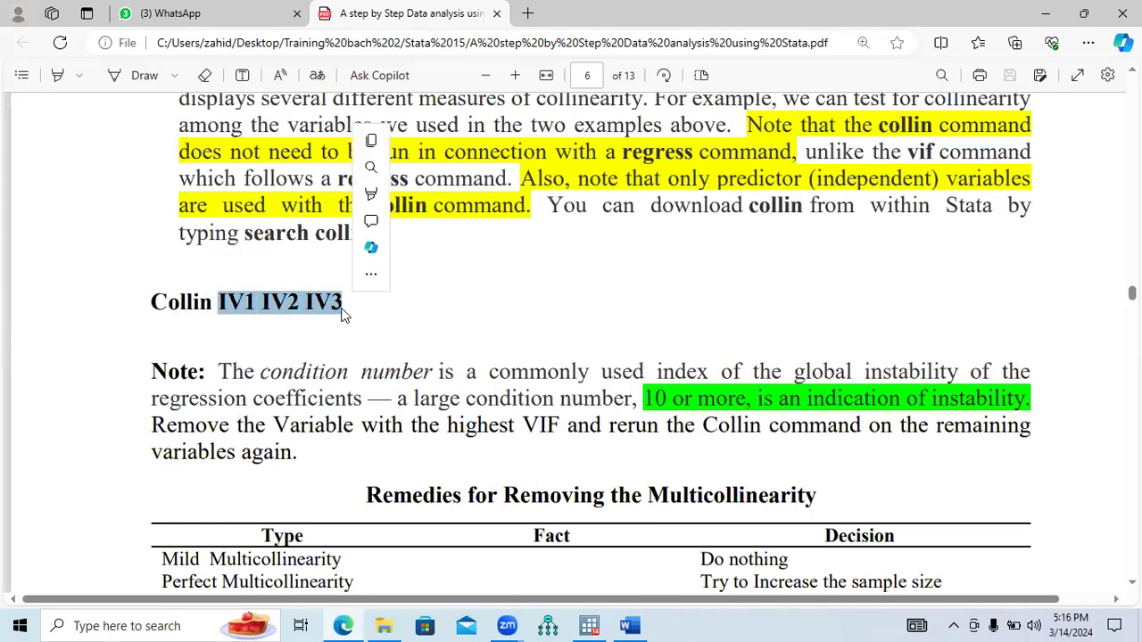
Switch to Stata and try to run collin on proown instown fiiown nod perid fsize fage lev sgrowth totalassets
left_click(589, 626)
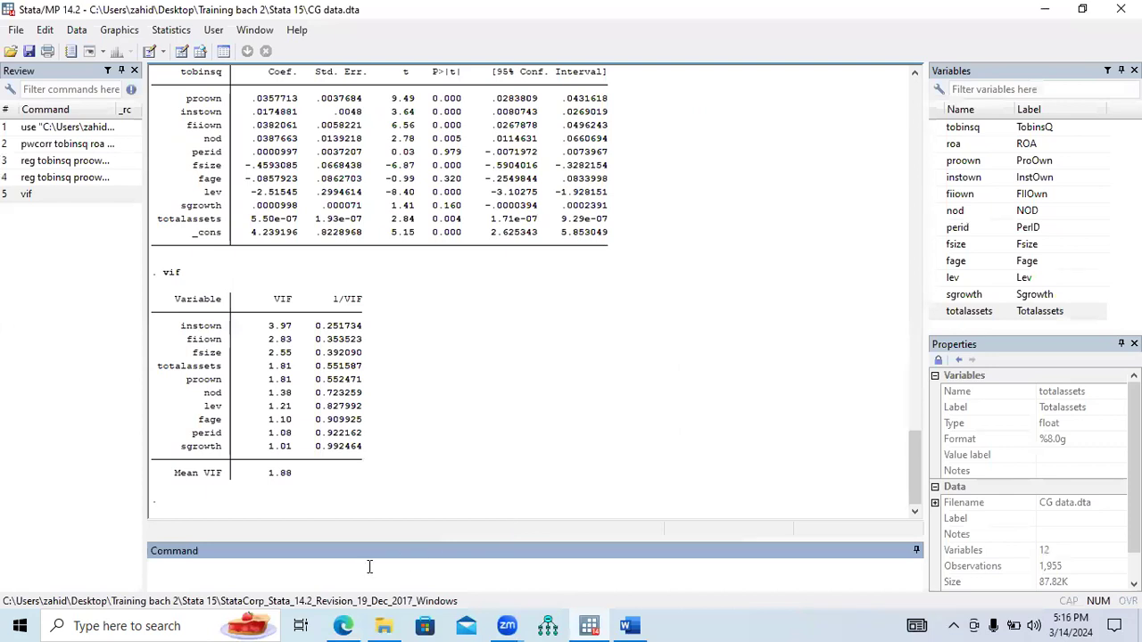
type("collin")
left_click_drag(917, 459, 915, 408)
left_click_drag(619, 262, 235, 266)
key("ctrl+c")
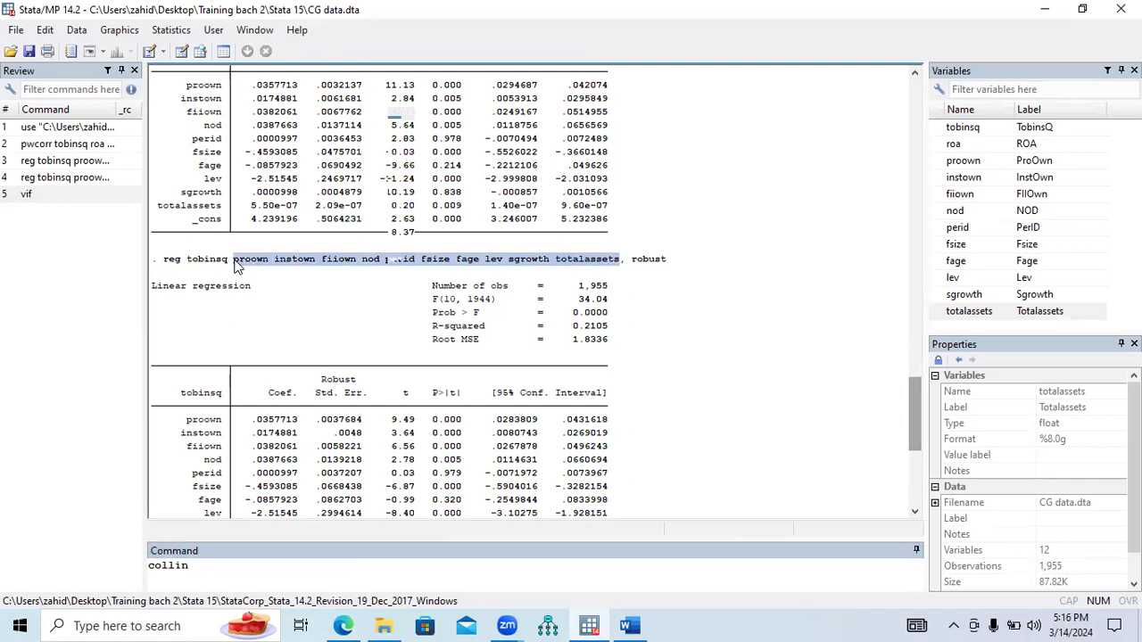
left_click(233, 565)
key("ctrl+v")
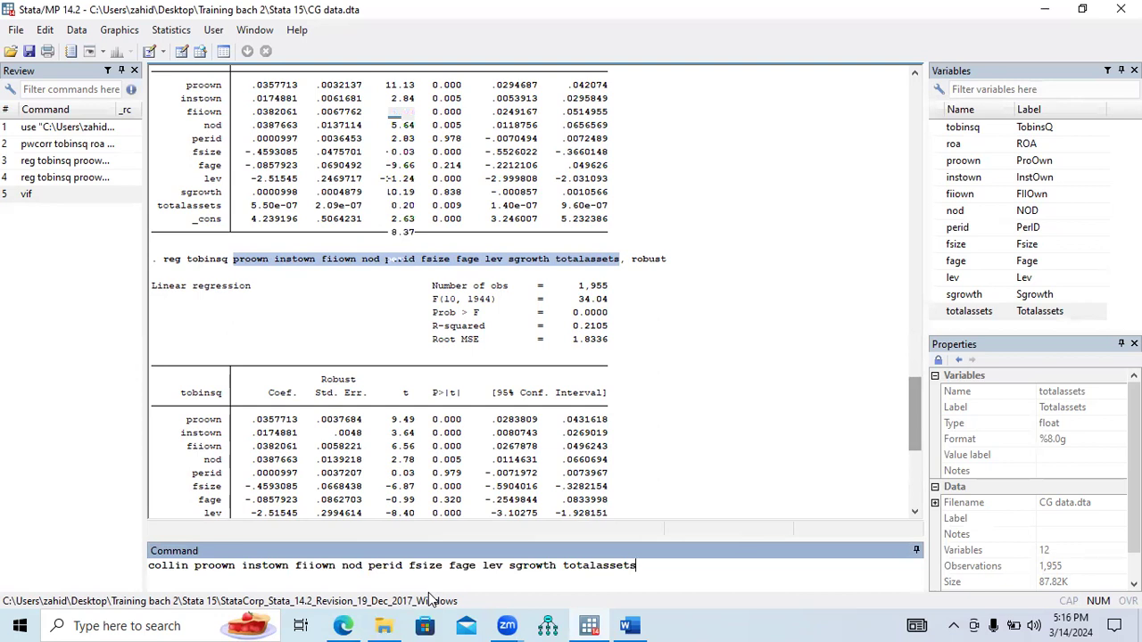
key("Return")
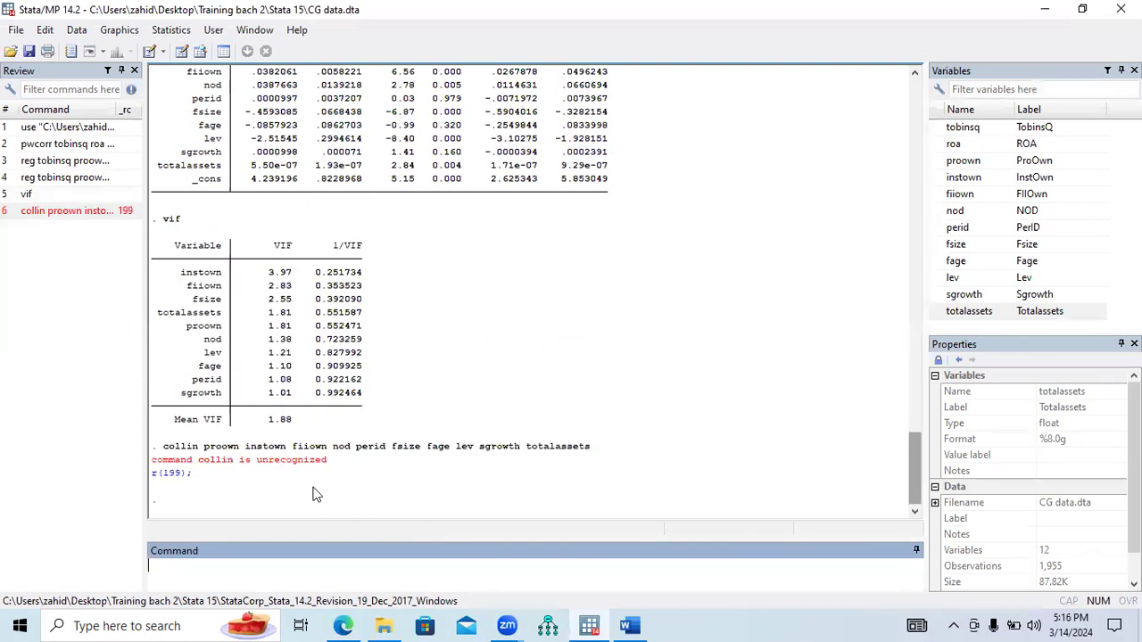
Check the collin download note in the PDF guide in Edge, return to Stata and try ssc install collin
left_click(344, 625)
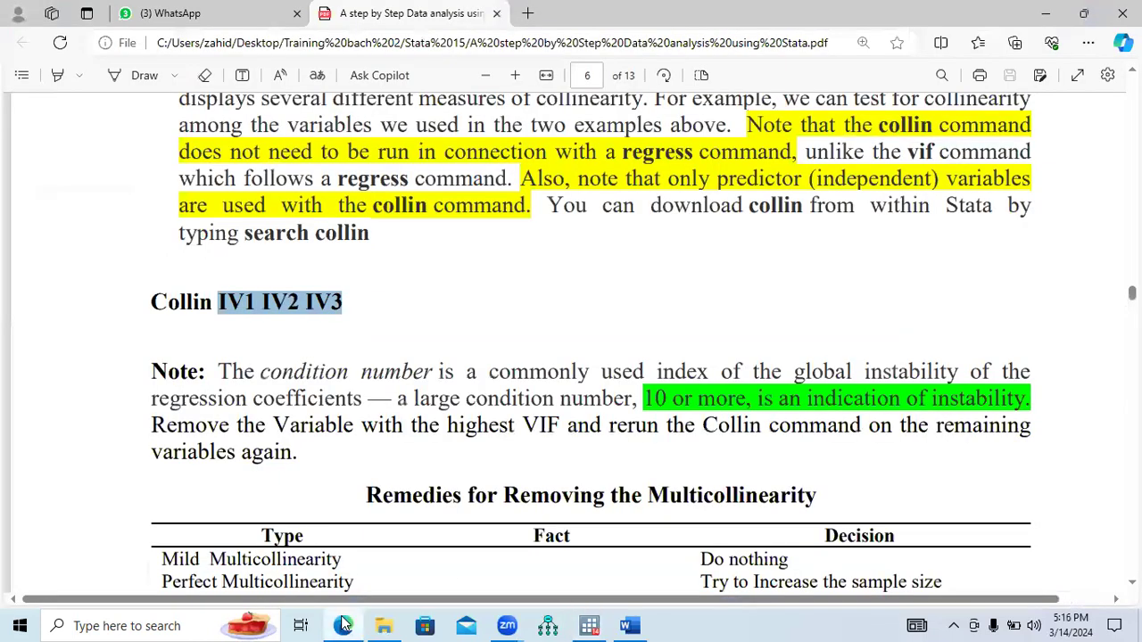
left_click(344, 625)
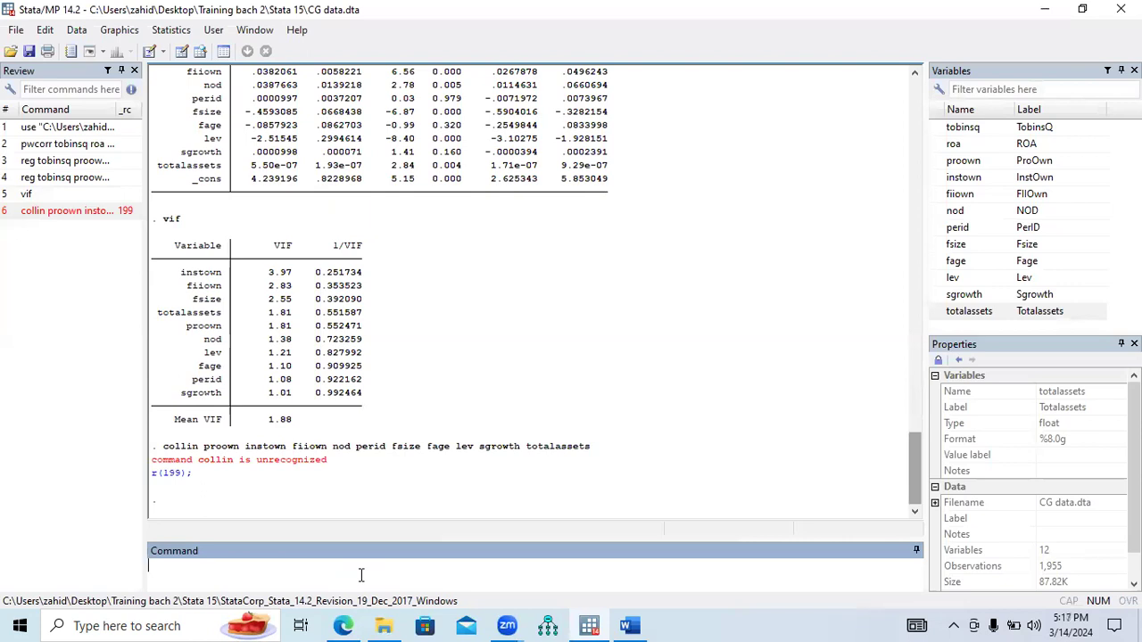
type("sys")
type("sc instal")
type("l collin")
key("Return")
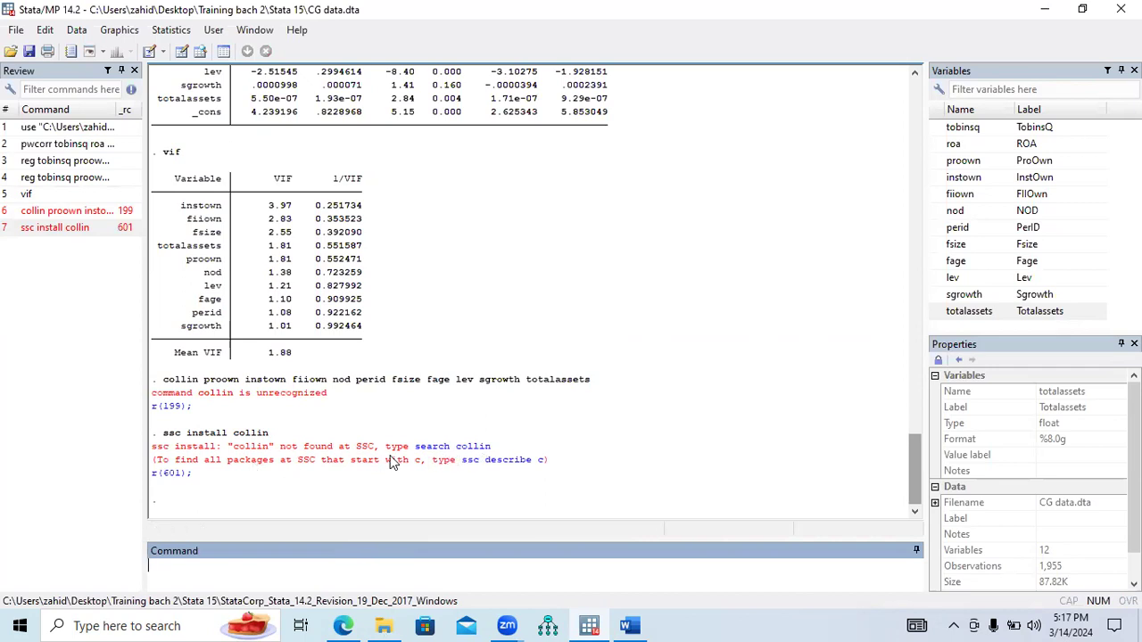
Search for collin packages, inspect the st0158 package description, and review the collin and ssc install collin commands in the output
left_click(439, 448)
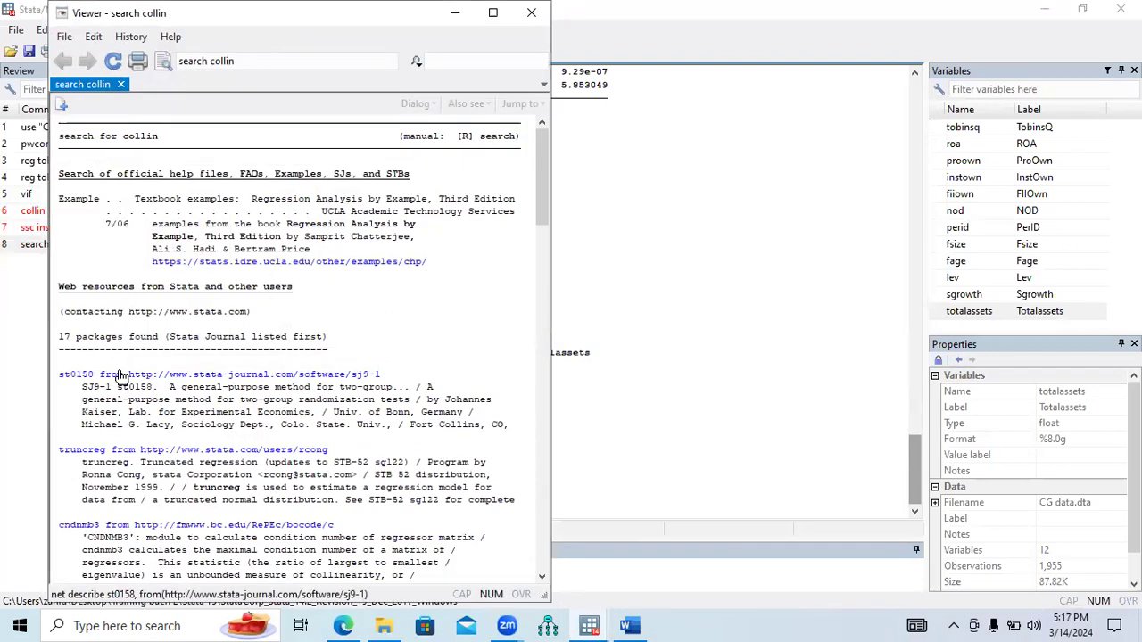
left_click(297, 377)
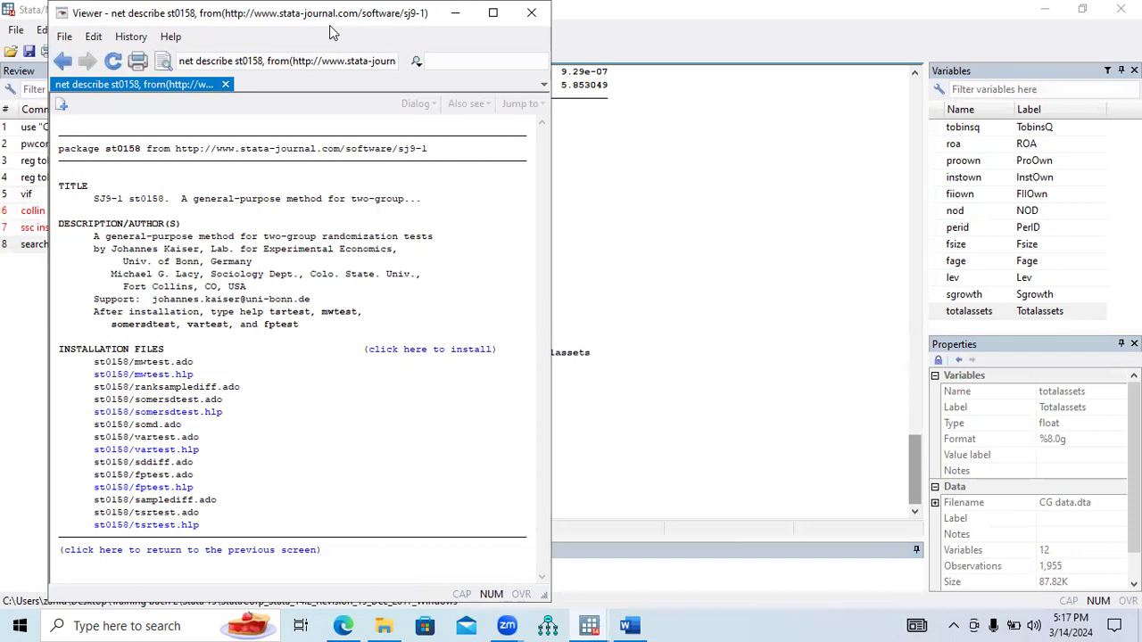
left_click_drag(330, 32, 408, 190)
left_click(604, 169)
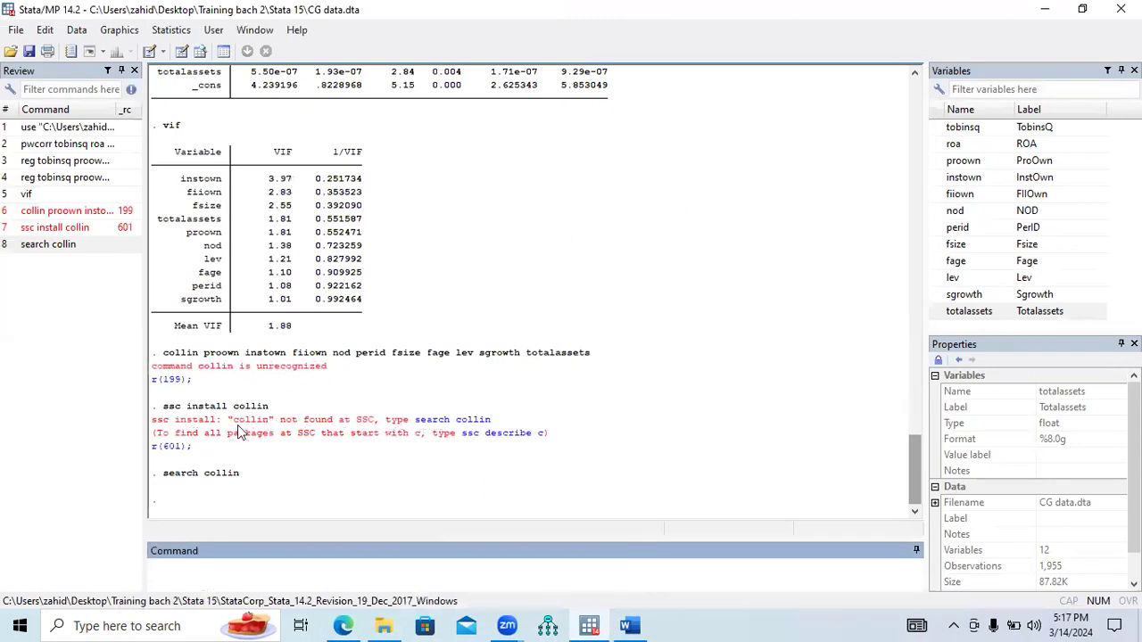
double_click(170, 407)
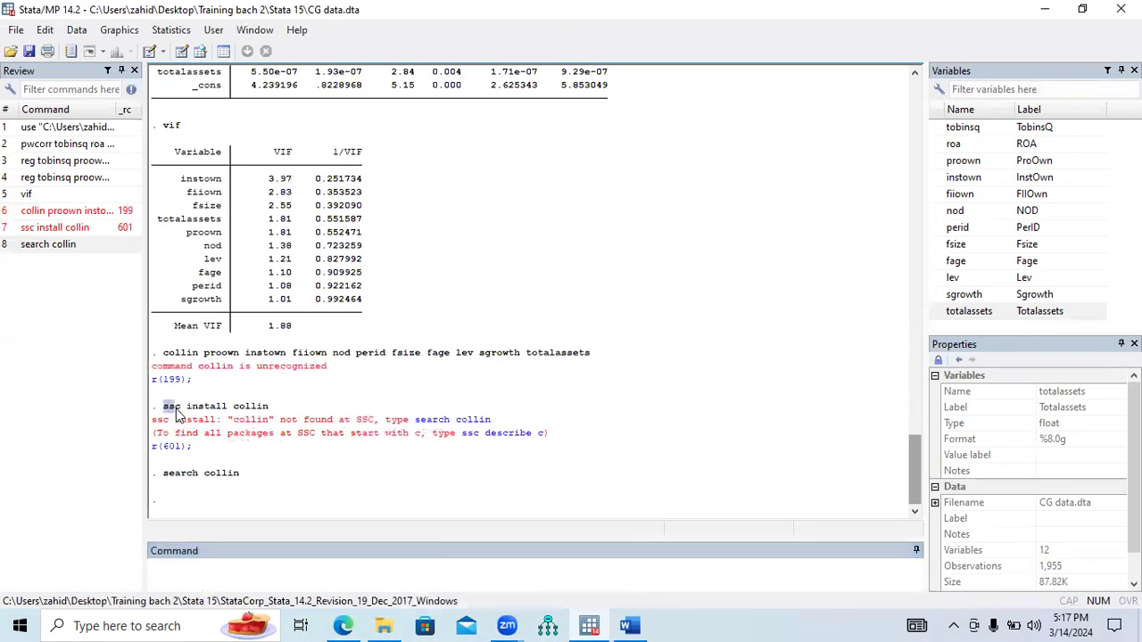
left_click_drag(200, 415, 264, 414)
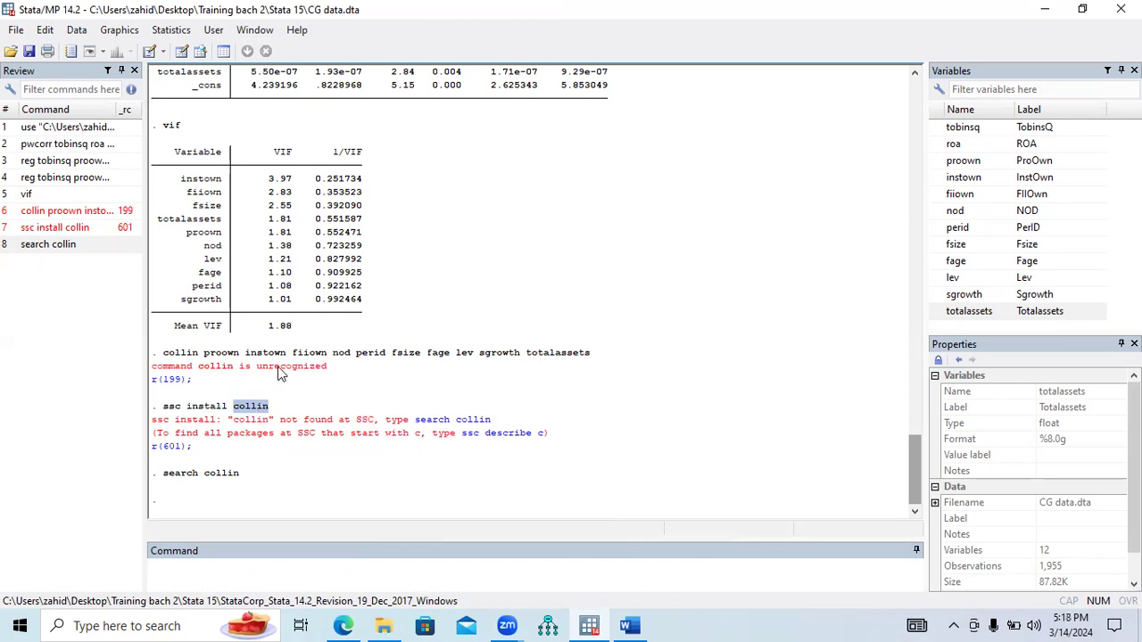
left_click_drag(257, 366, 327, 373)
left_click_drag(163, 408, 271, 415)
left_click_drag(225, 373, 234, 373)
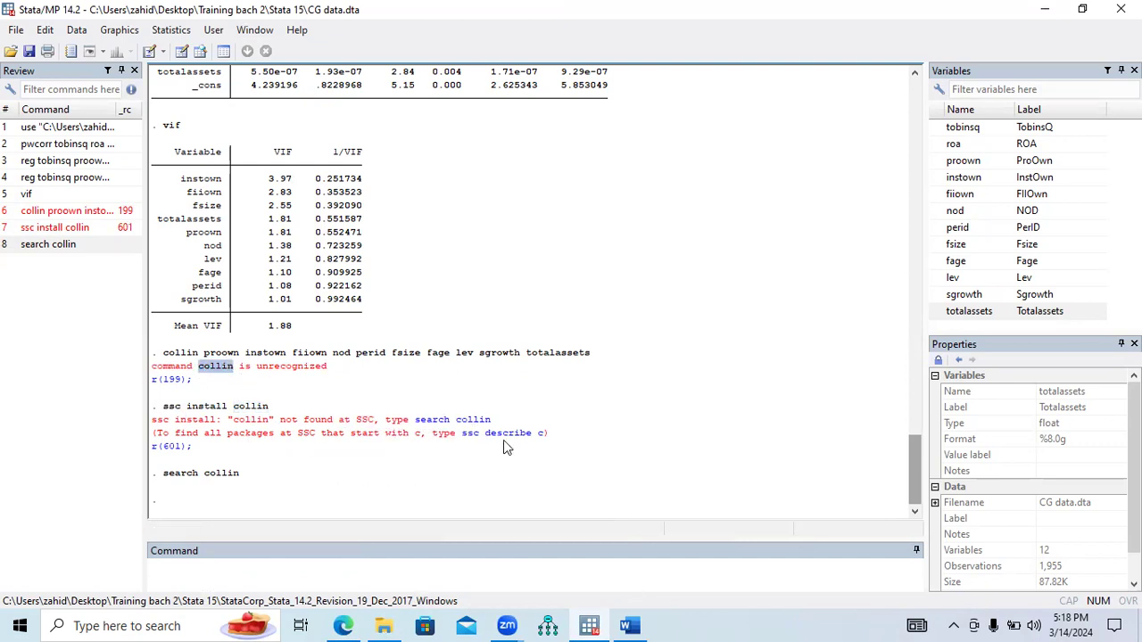
Search for collin again, install the st0158 package from the Stata Journal sj9-1 source, and close the Viewer
left_click(441, 419)
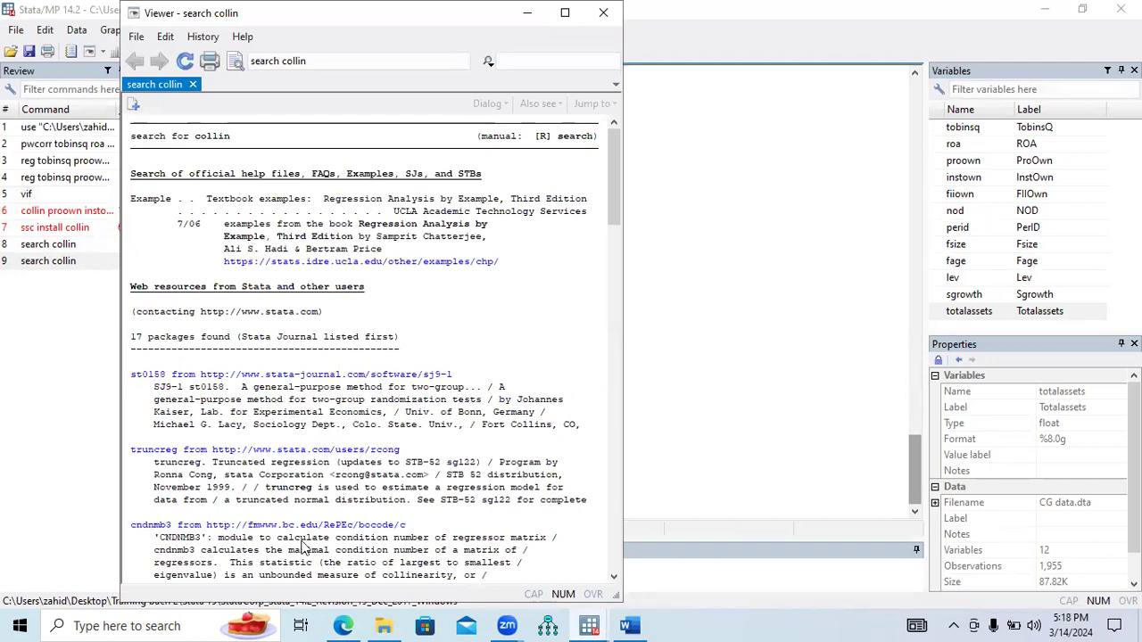
mouse_move(614, 219)
left_mouse_down()
mouse_move(614, 446)
mouse_move(620, 219)
left_mouse_up()
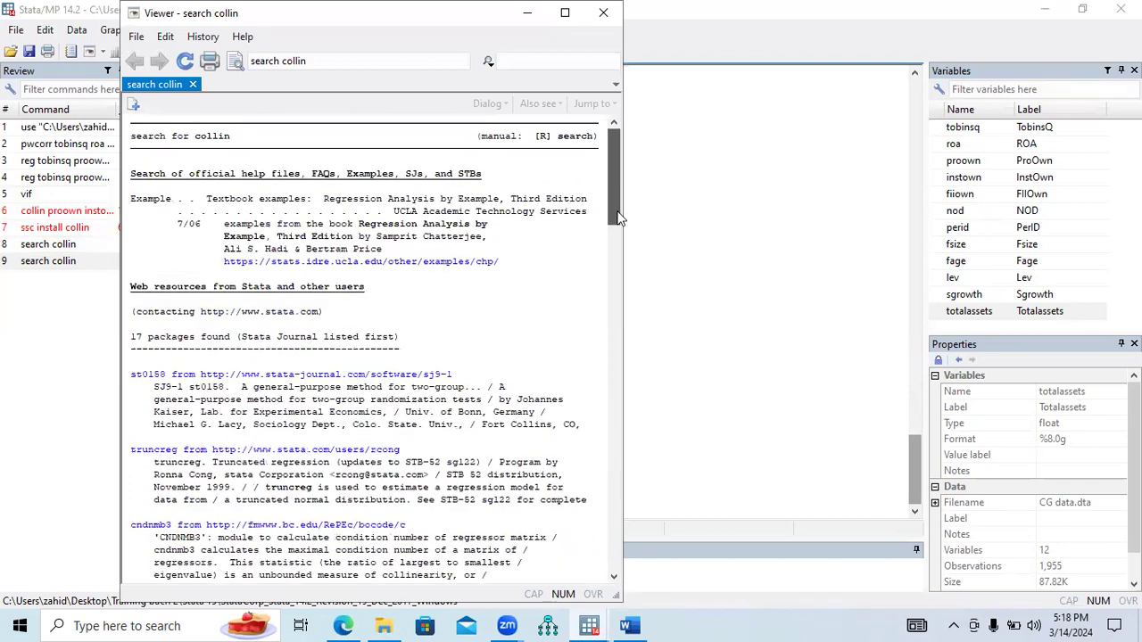
left_click(307, 374)
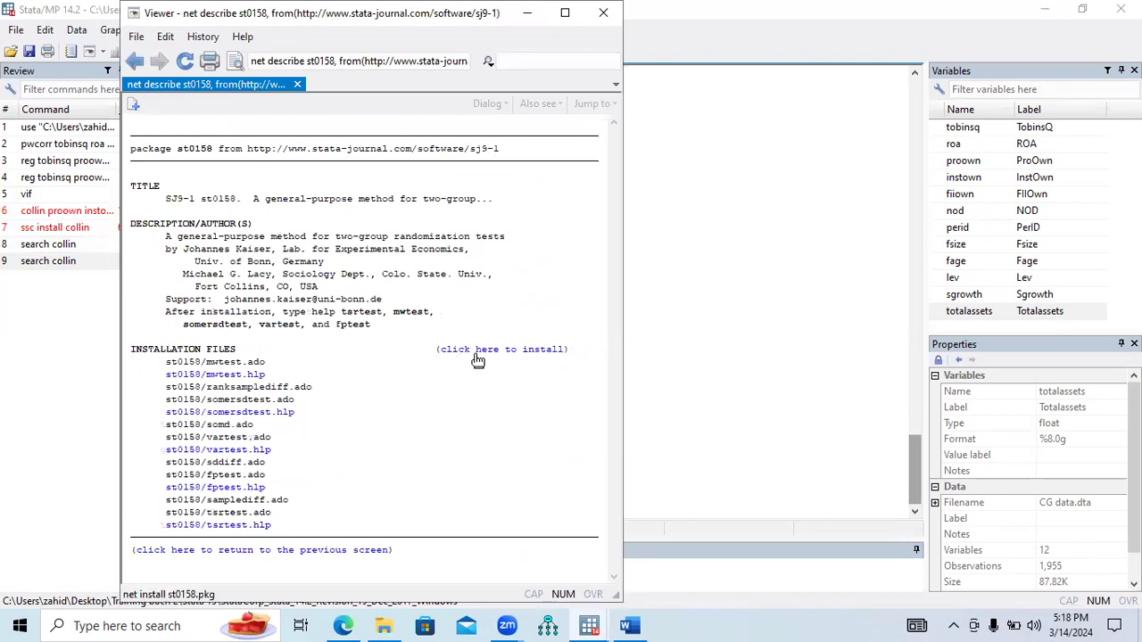
left_click(516, 355)
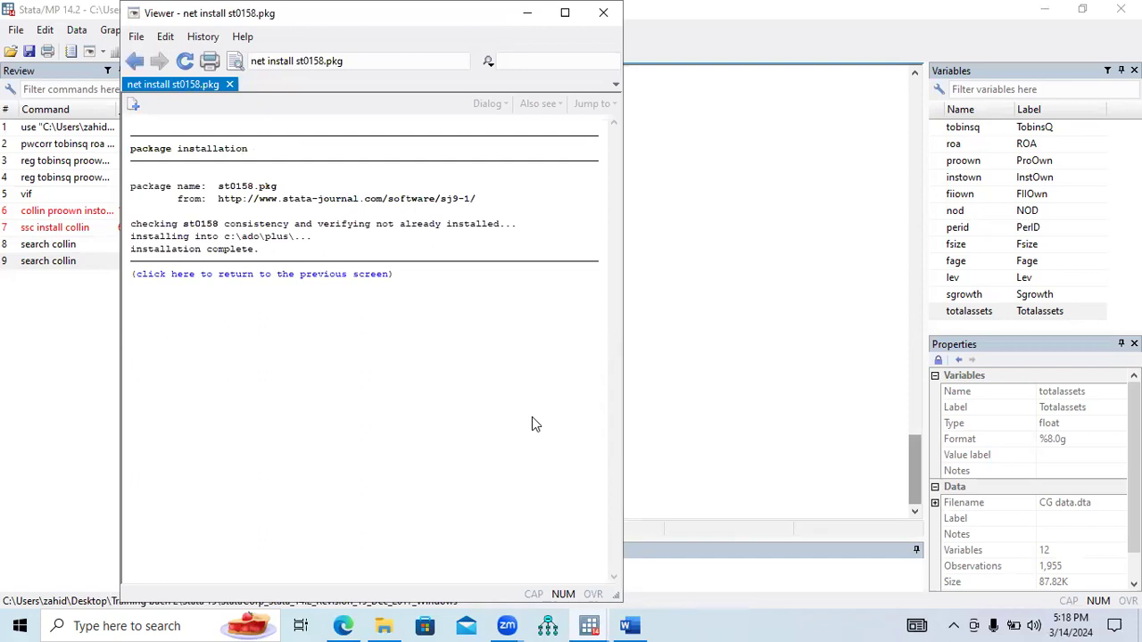
left_click_drag(329, 15, 329, 63)
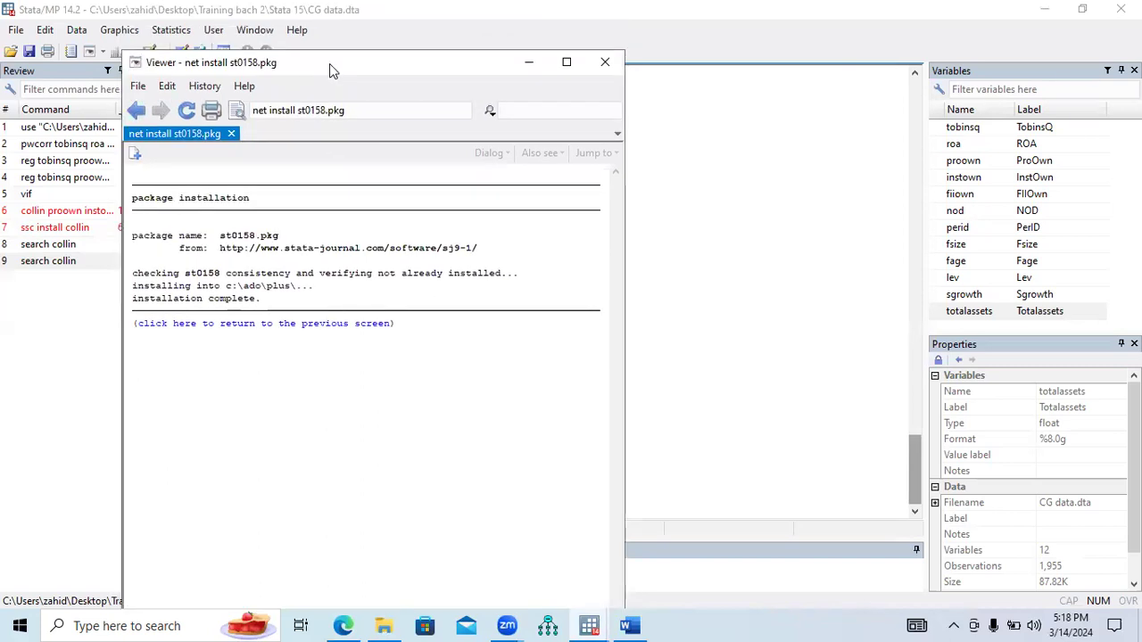
left_click(607, 66)
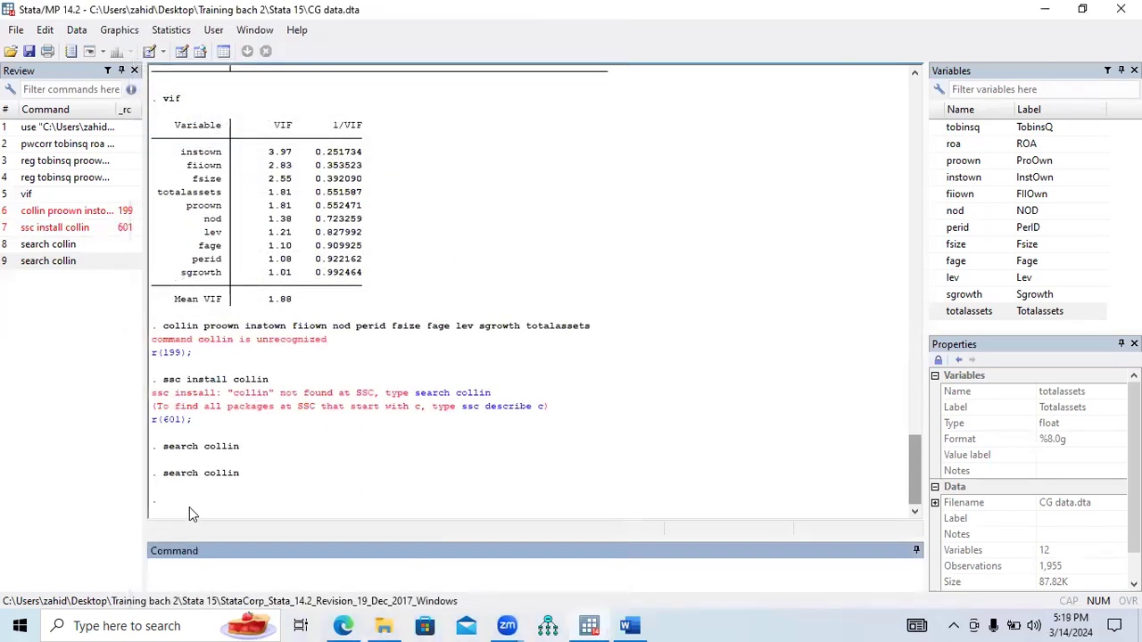
Retry the earlier collin command with the same ten predictors, proown through totalassets
left_click(913, 501)
left_click(293, 574)
left_click_drag(163, 327, 598, 339)
key("ctrl+c")
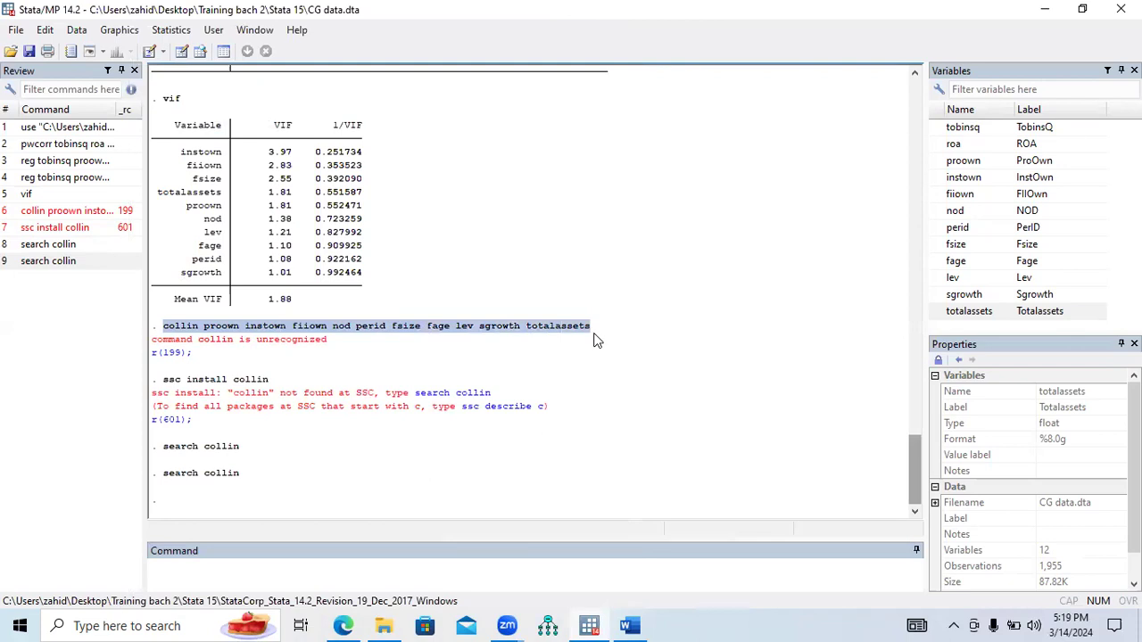
left_click(353, 562)
key("ctrl+v")
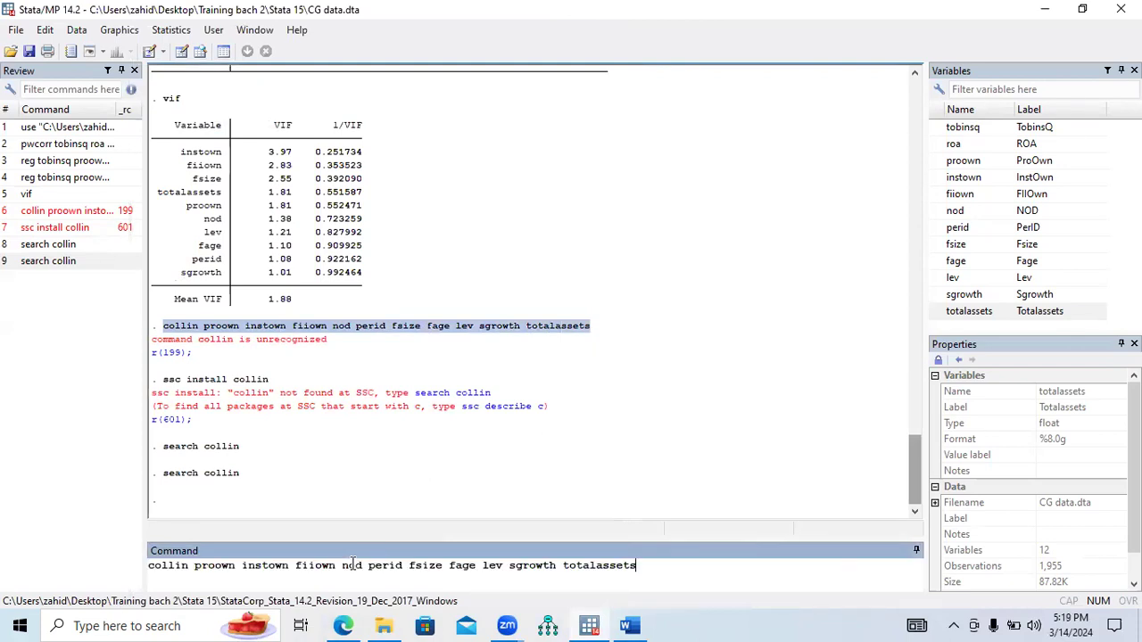
key("Return")
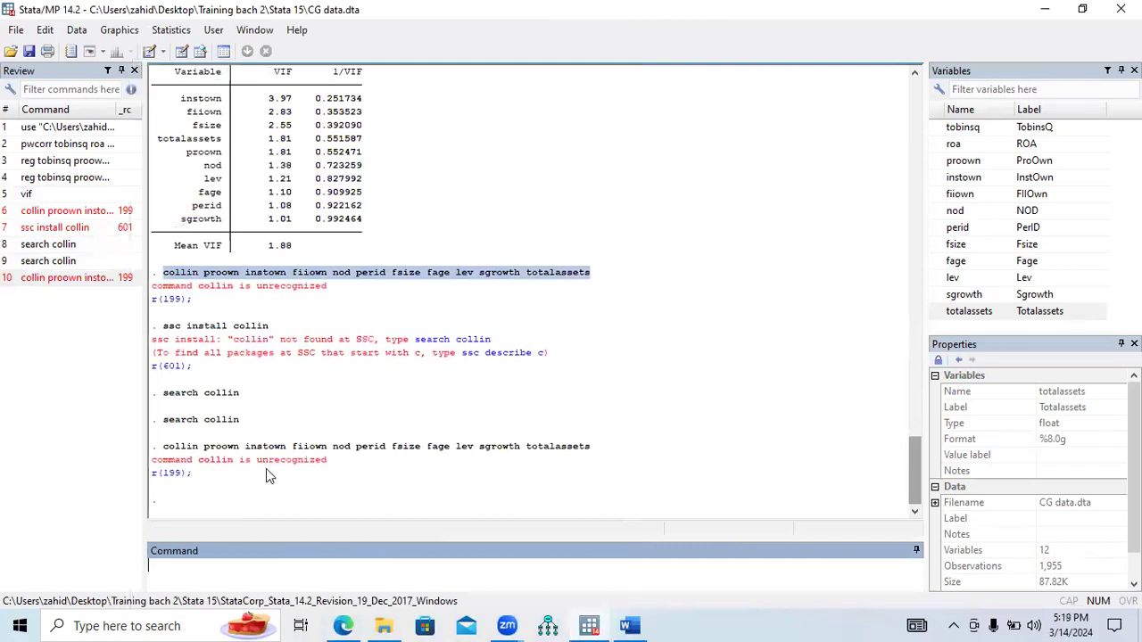
Look up the explanation of return code r(199) and close its Viewer window
left_click(172, 474)
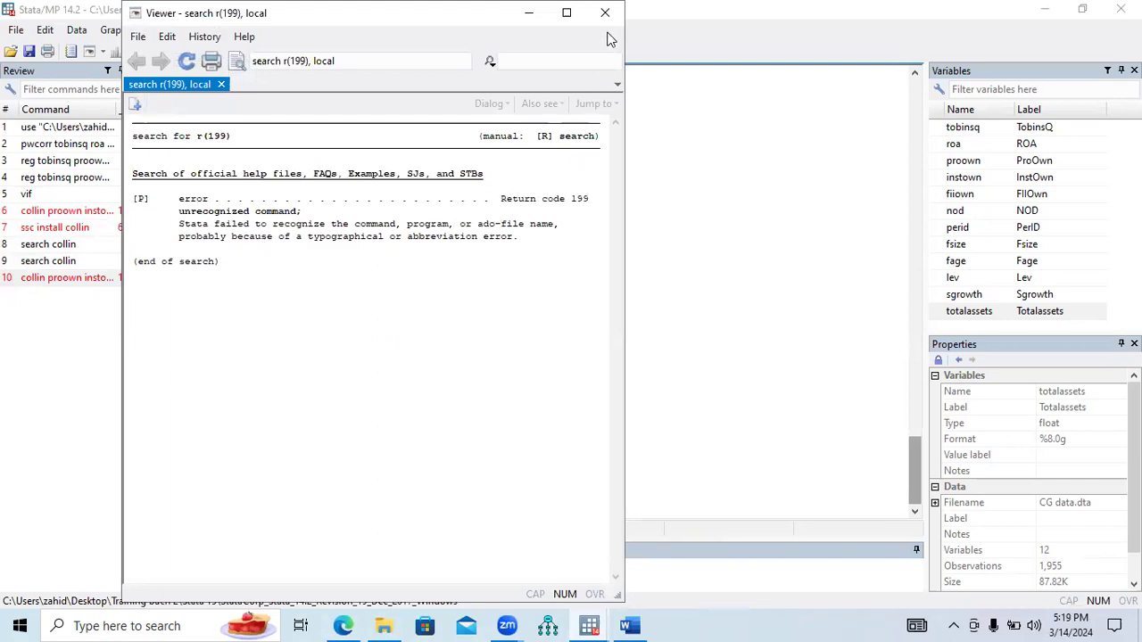
left_click_drag(346, 23, 354, 121)
left_click(622, 112)
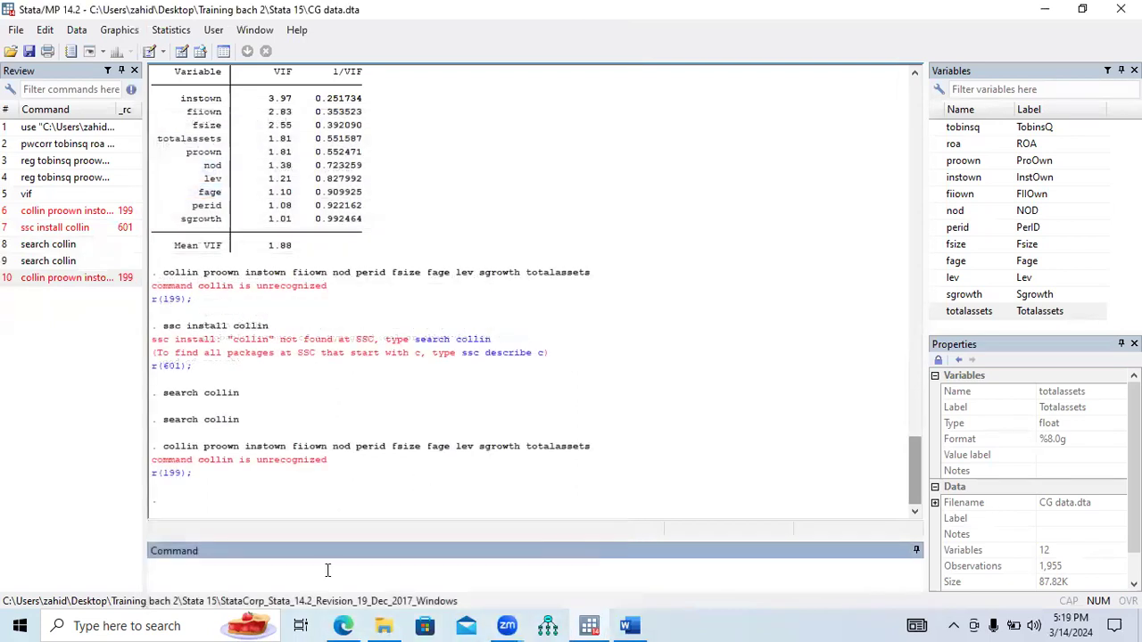
Run help collin, maximize the Viewer, and look through the listed packages for the collin Collinearity Diagnostics package from UCLA
type("lp collin")
key("Return")
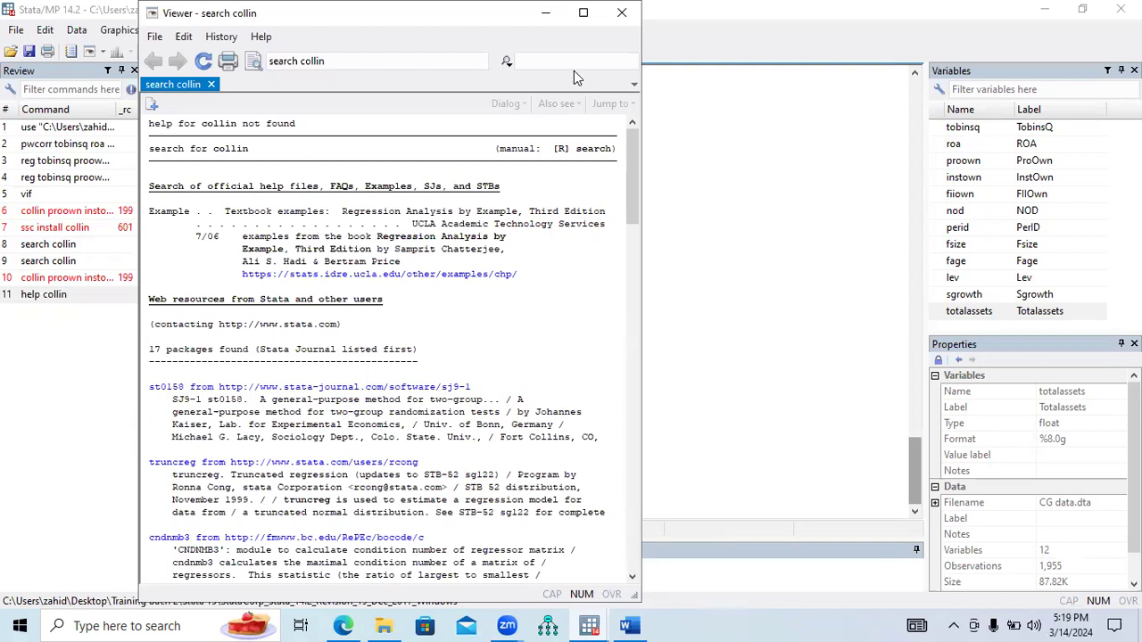
double_click(243, 26)
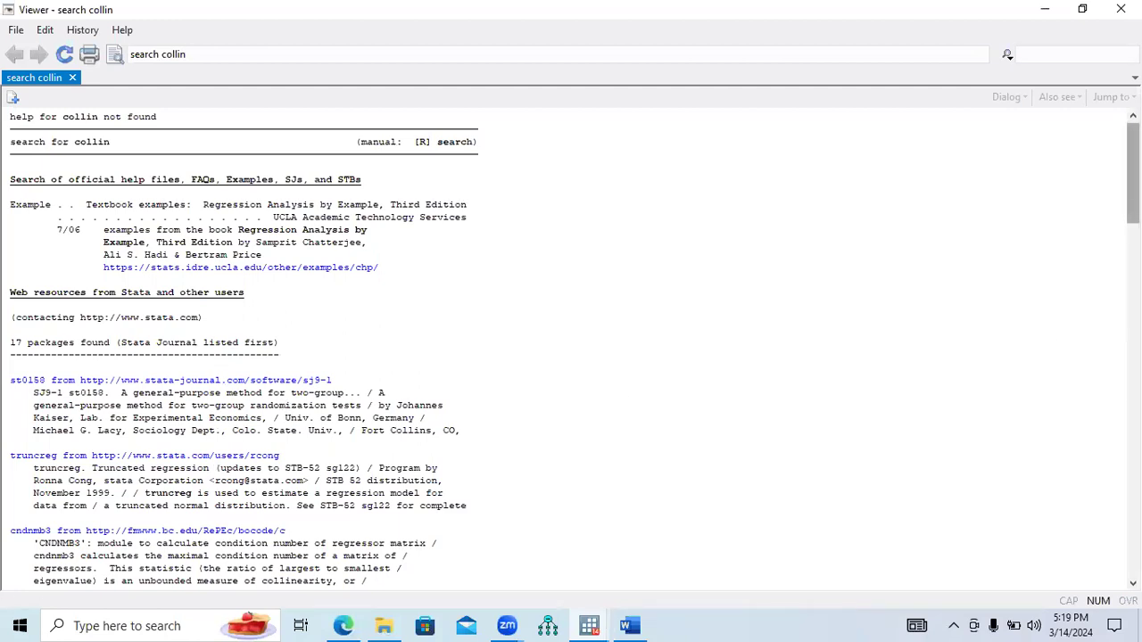
scroll(1132, 178, "down", 4)
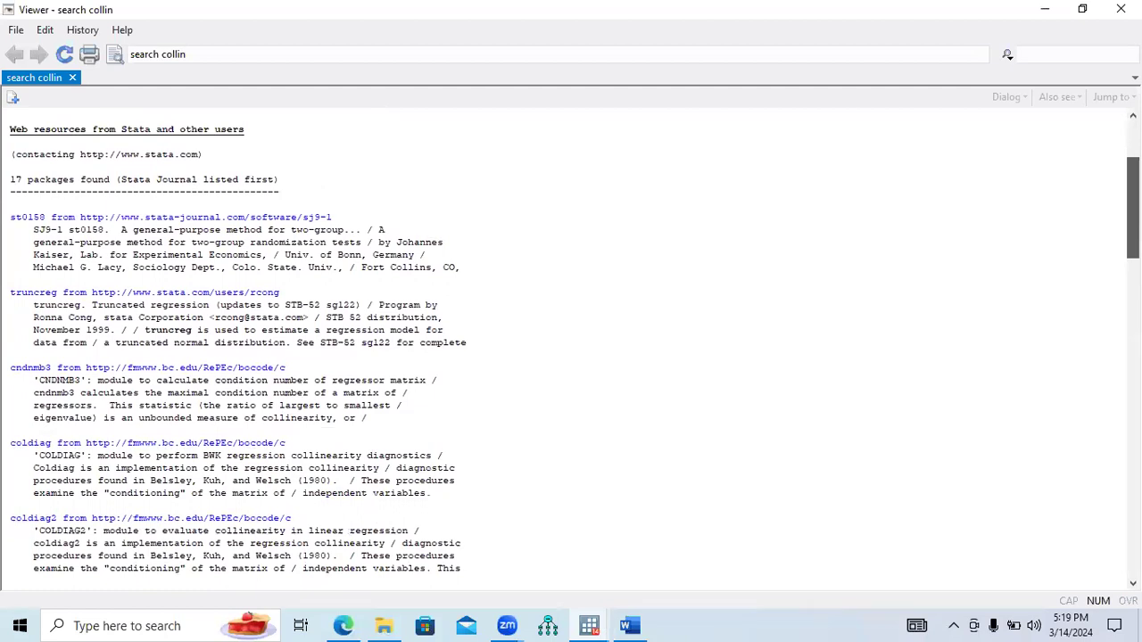
scroll(1133, 205, "down", 3)
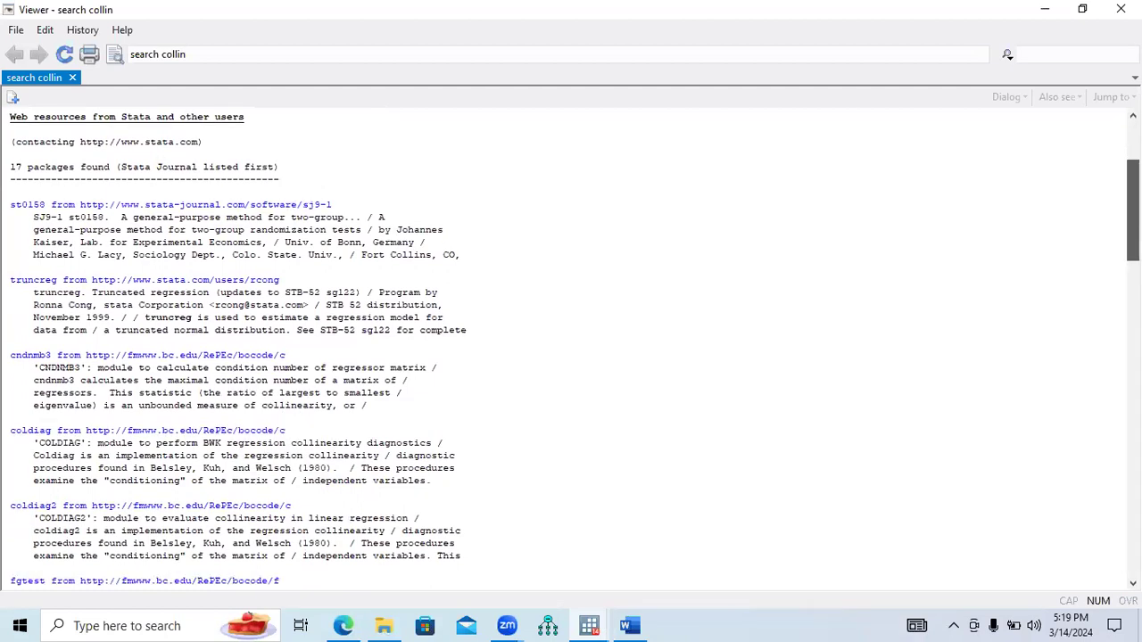
scroll(1133, 232, "down", 6)
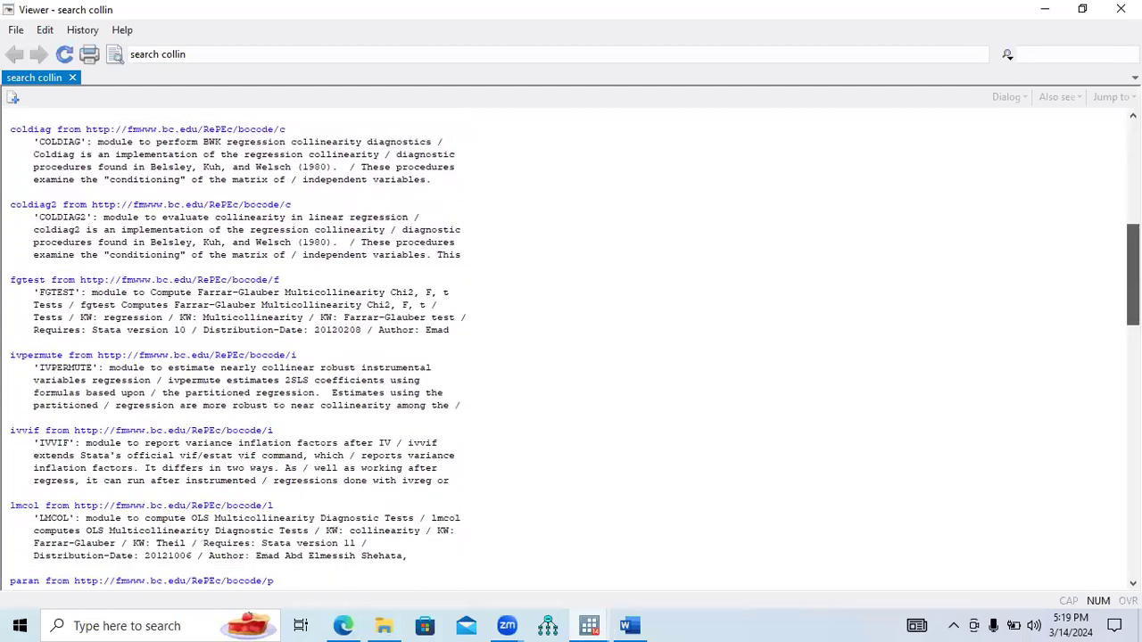
scroll(571, 348, "down", 1)
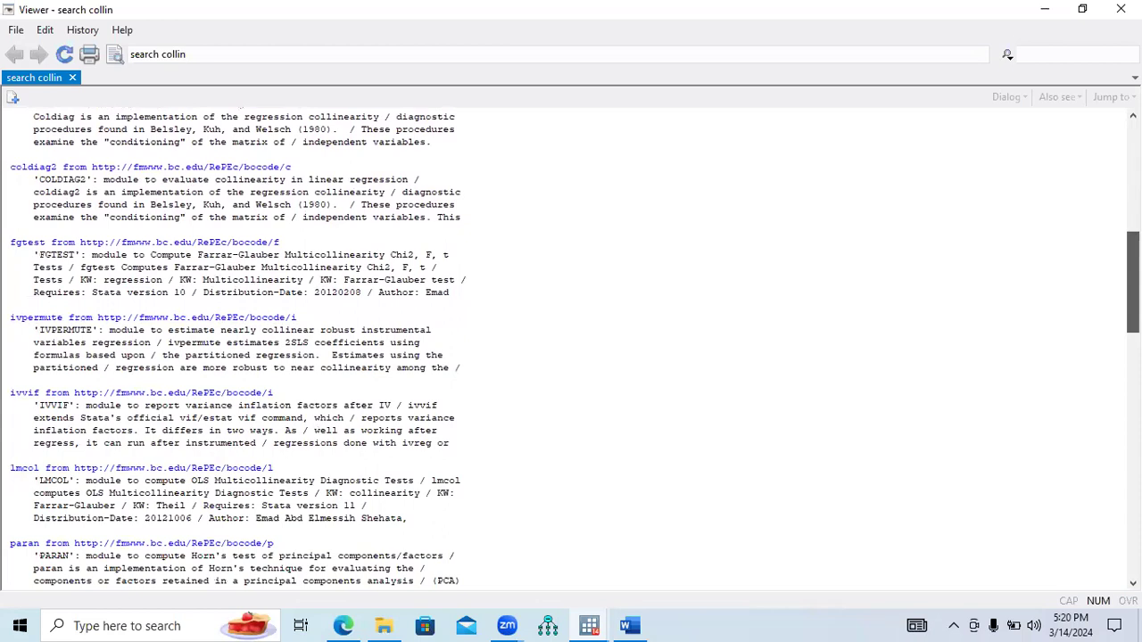
scroll(571, 348, "down", 5)
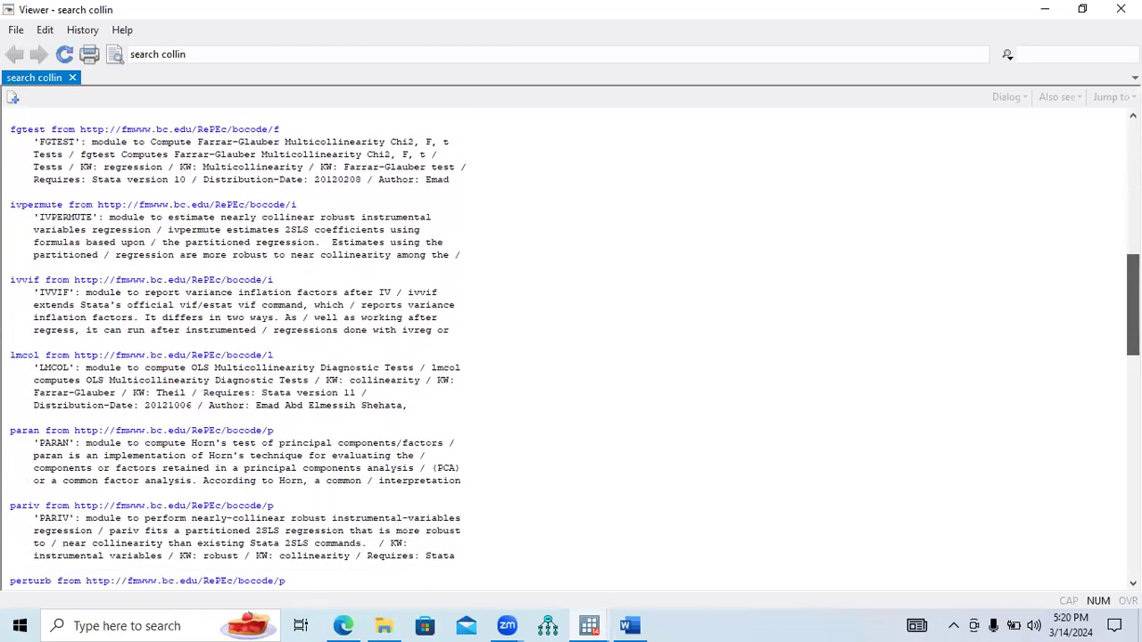
scroll(571, 348, "down", 6)
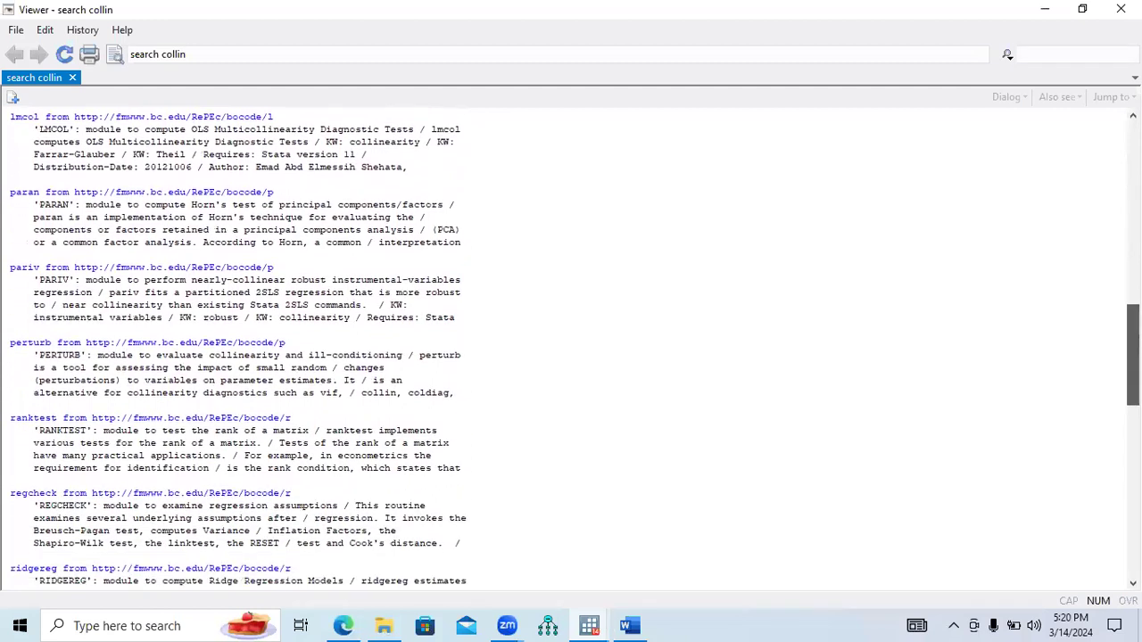
scroll(571, 348, "down", 6)
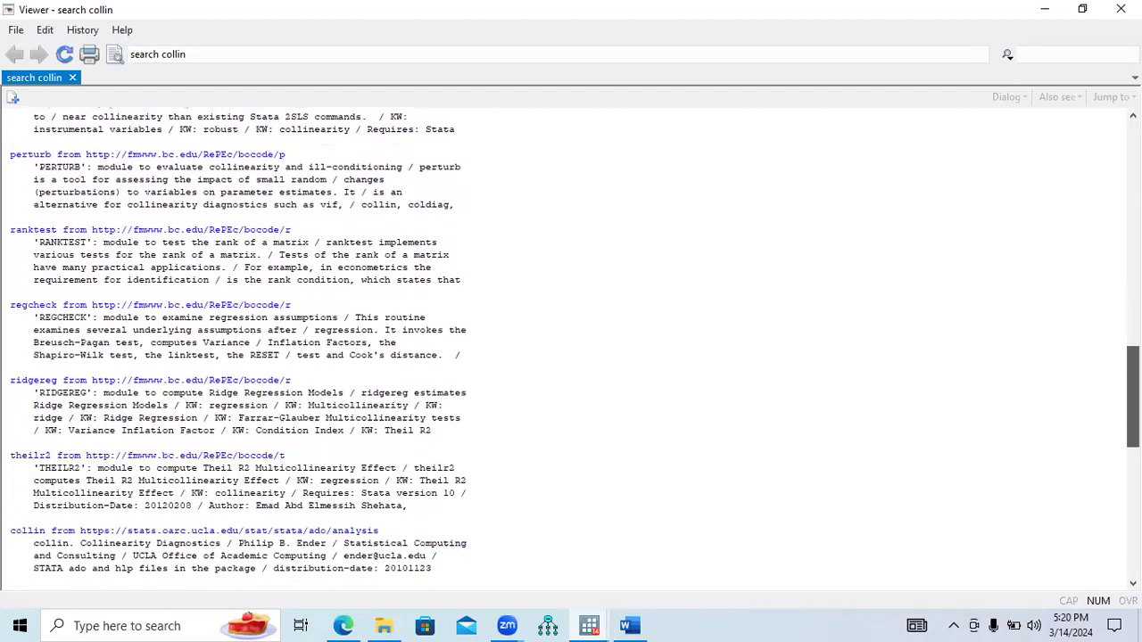
scroll(571, 348, "down", 2)
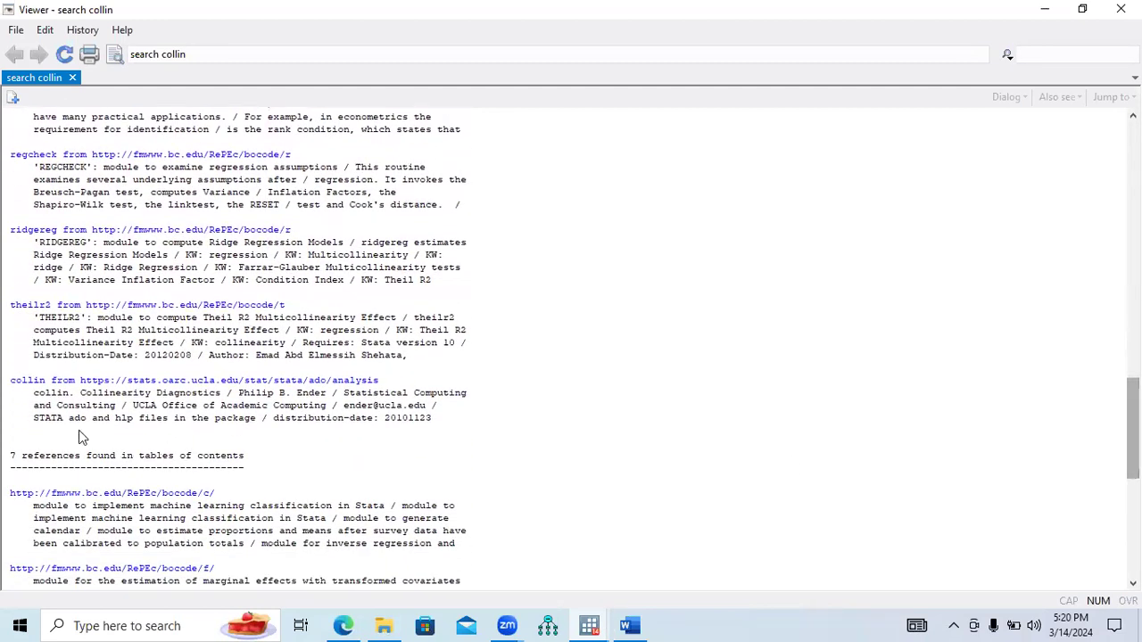
left_click_drag(34, 395, 222, 395)
left_click(253, 407)
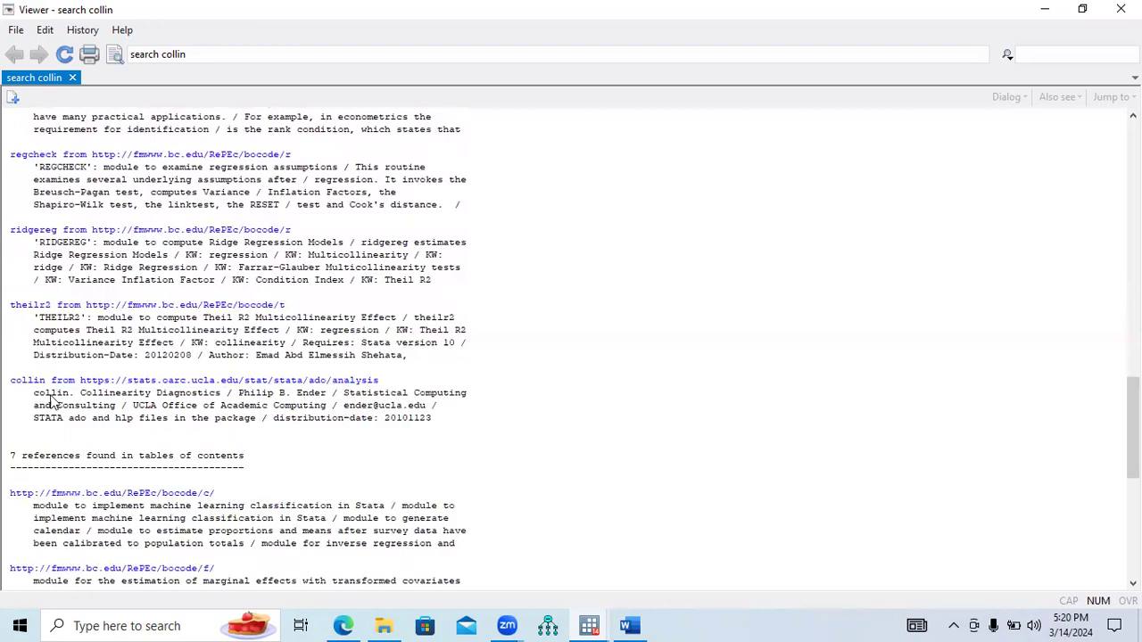
Install the collin Collinearity Diagnostics package from the UCLA source, return to the search results, and close the Viewer
left_click_drag(33, 398, 223, 398)
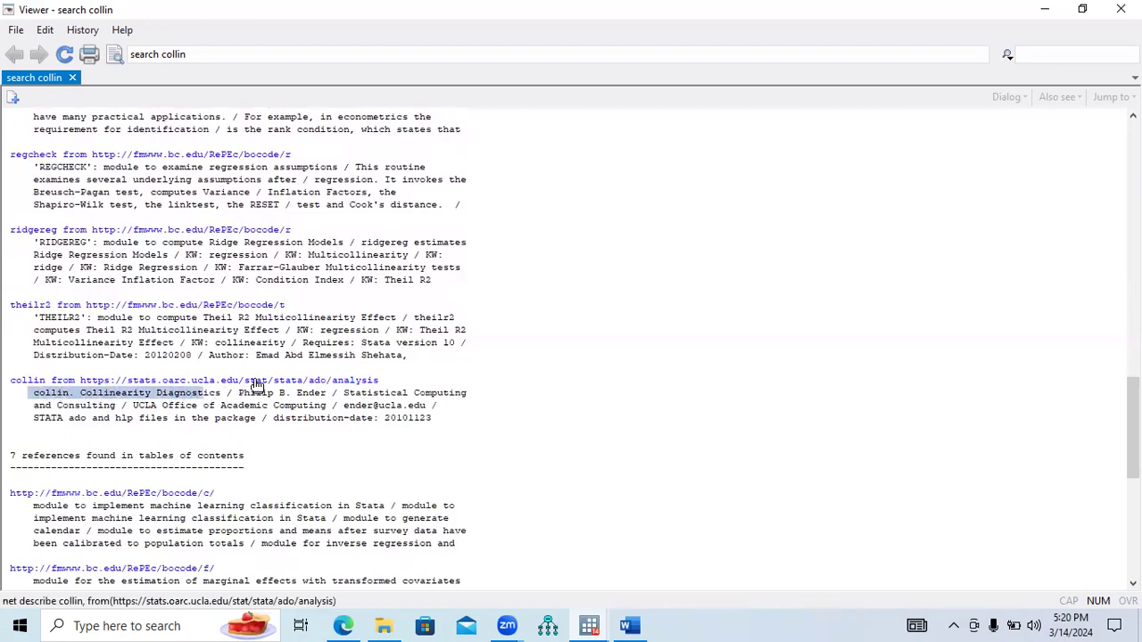
left_click(255, 381)
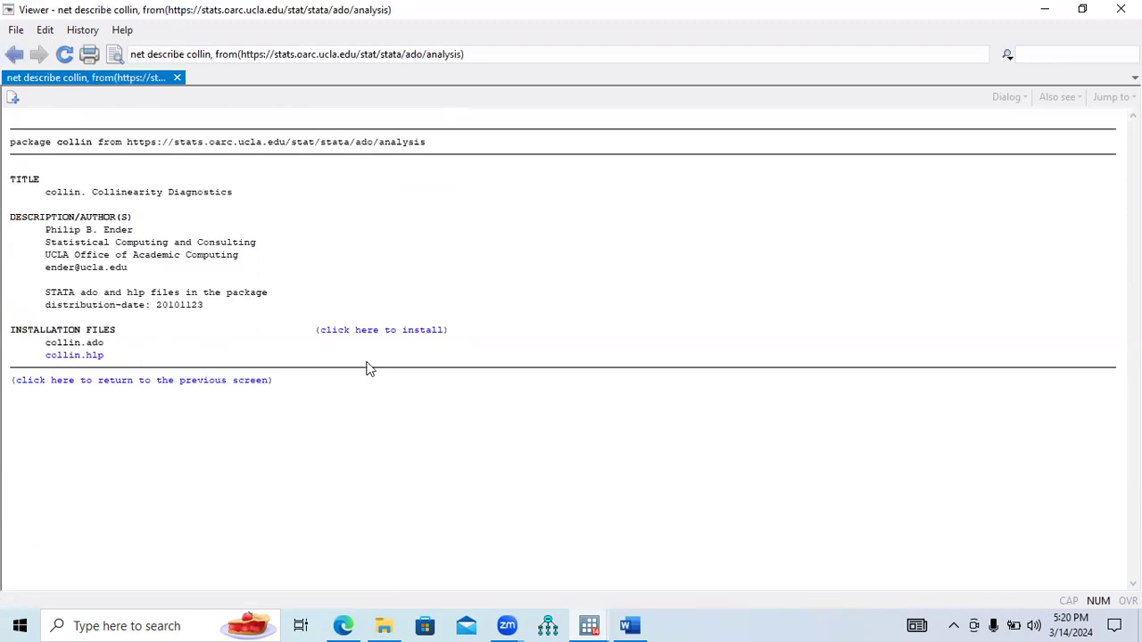
left_click(371, 331)
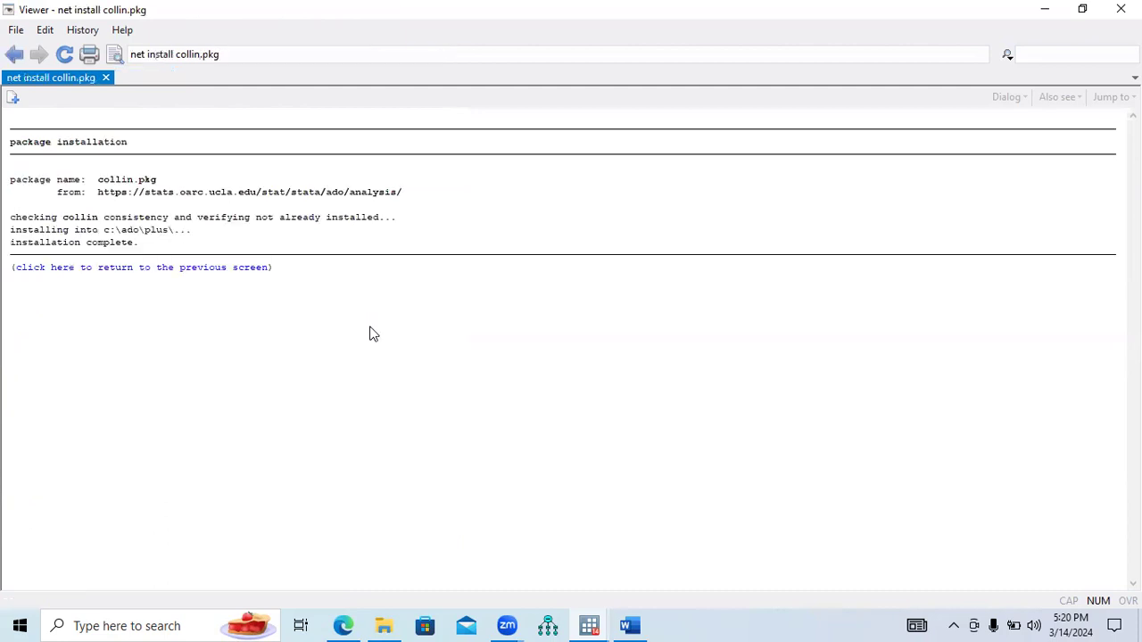
left_click(181, 270)
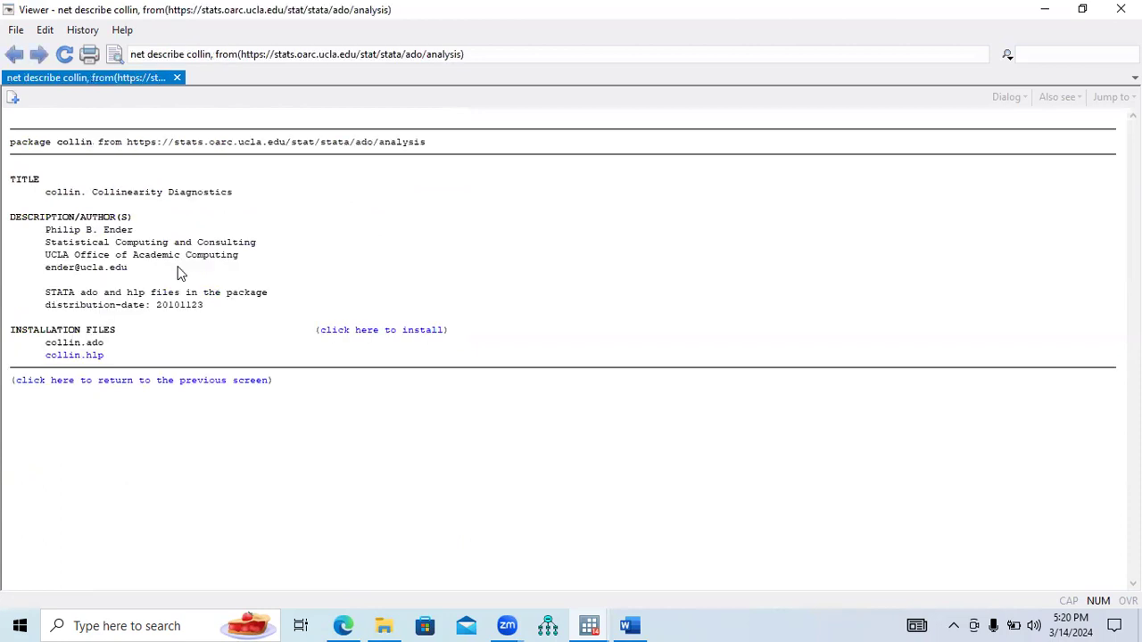
left_click(225, 382)
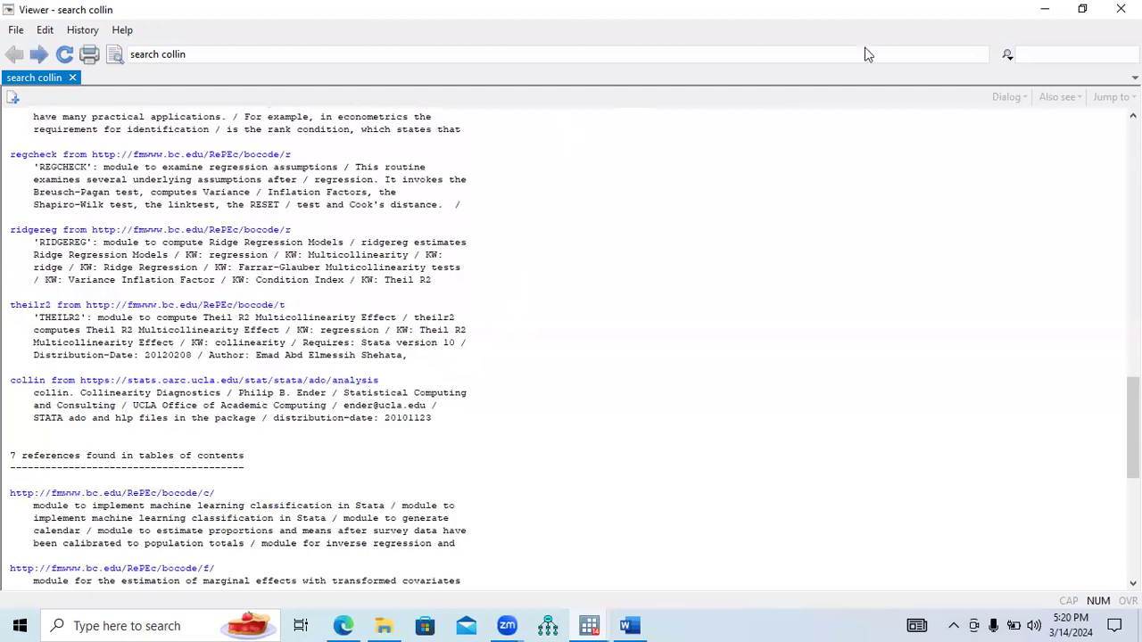
left_click(1121, 9)
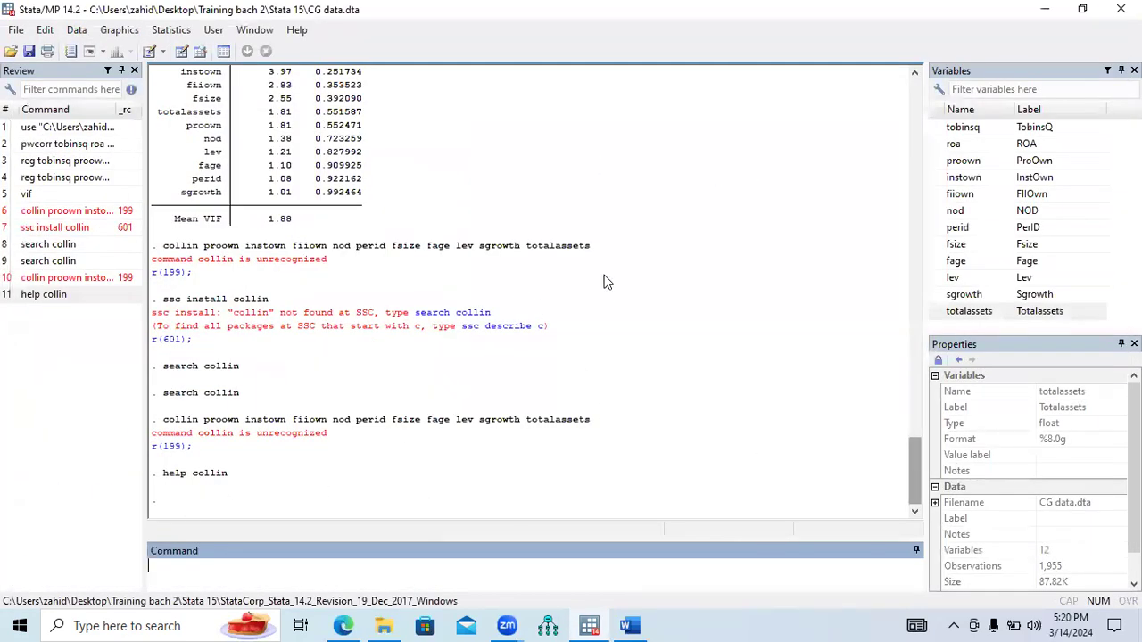
Rerun collin with proown instown fiiown nod perid fsize fage lev sgrowth totalassets and show the complete output
left_click_drag(592, 419, 243, 571)
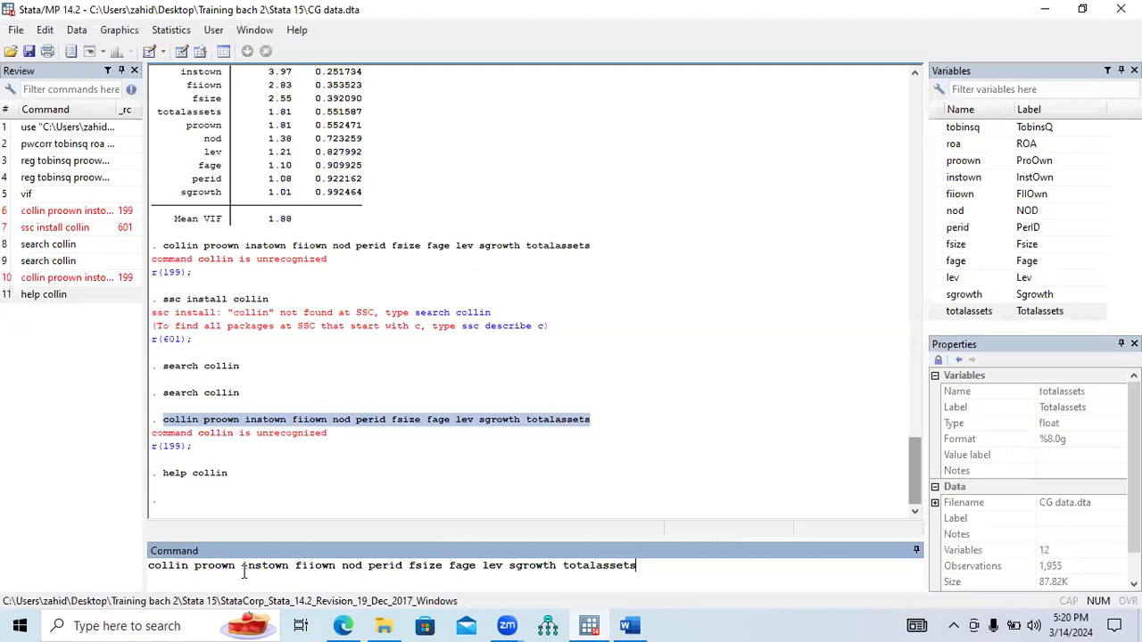
key("Return")
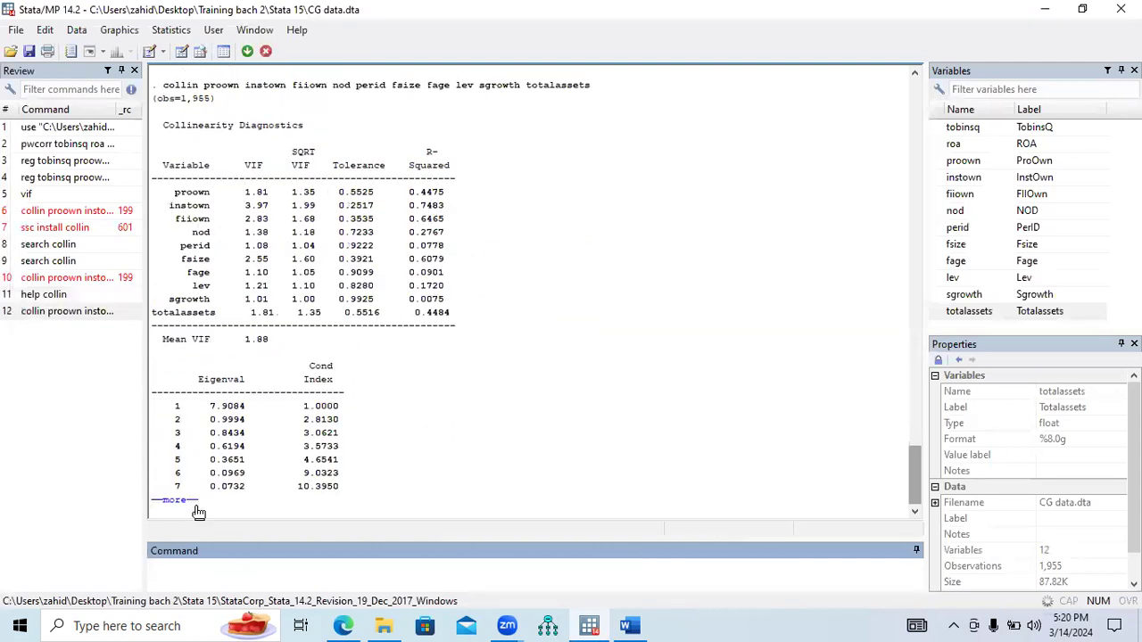
left_click(187, 505)
Examine the collin output: SQRT VIF, tolerance and R-squared per predictor, then the eigenvalues, condition indexes, correlation matrix determinant and condition number
mouse_move(905, 464)
left_mouse_down()
mouse_move(902, 432)
mouse_move(905, 446)
left_mouse_up()
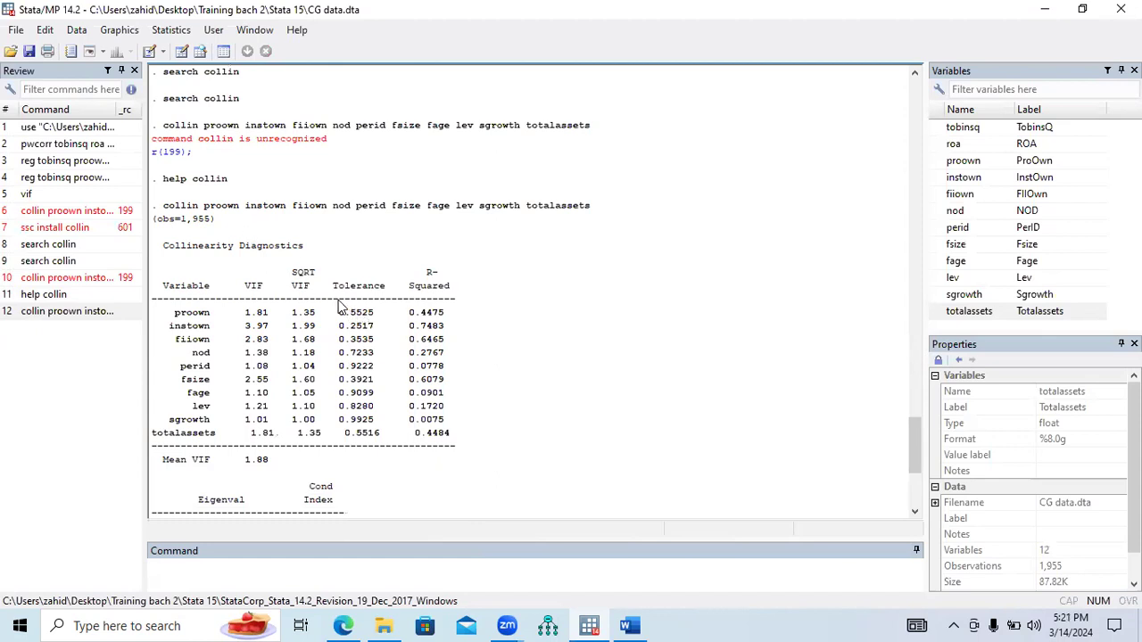
left_click_drag(300, 312, 307, 426)
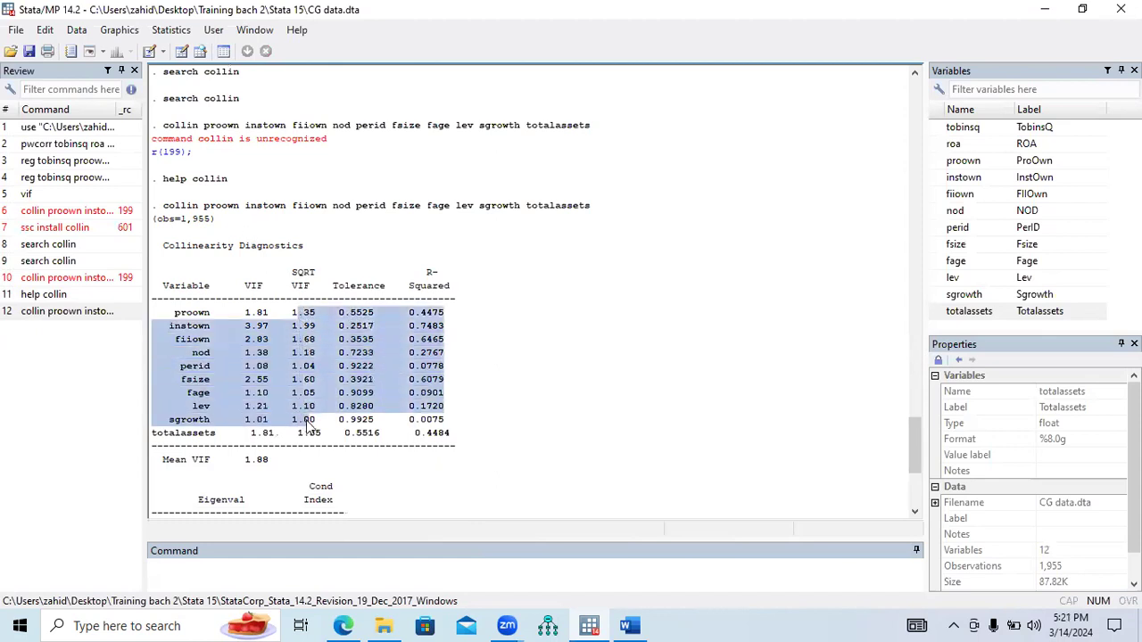
left_click_drag(340, 326, 369, 402)
left_click(463, 375)
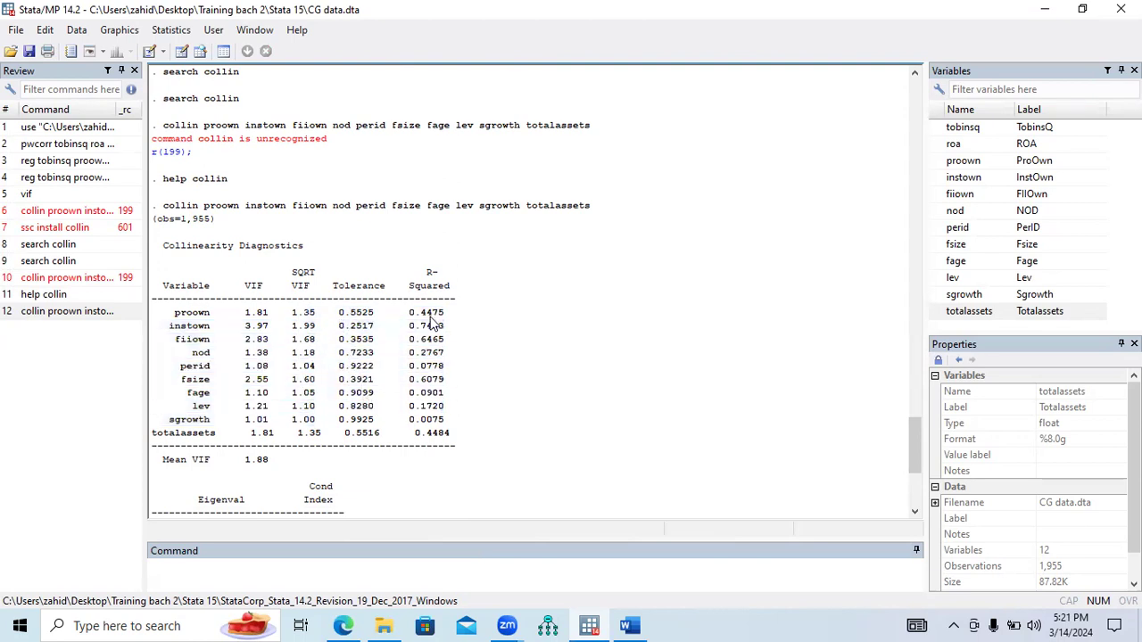
left_click_drag(409, 313, 448, 437)
left_click_drag(207, 434, 421, 446)
left_click(403, 437)
left_click_drag(914, 464, 916, 489)
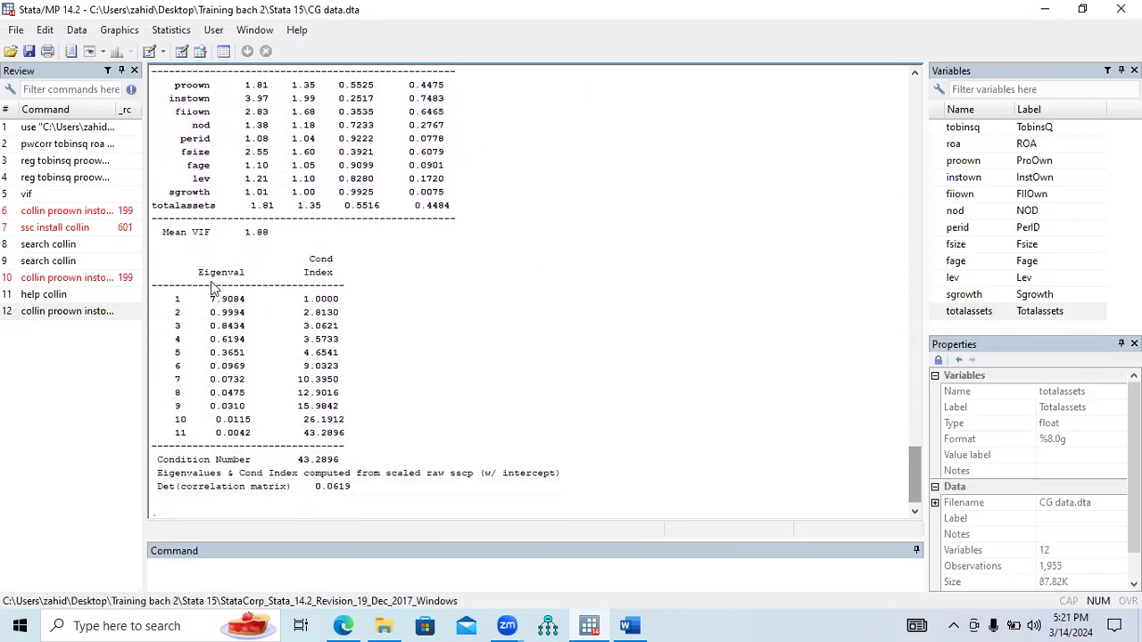
left_click_drag(212, 300, 251, 435)
left_click_drag(302, 301, 325, 398)
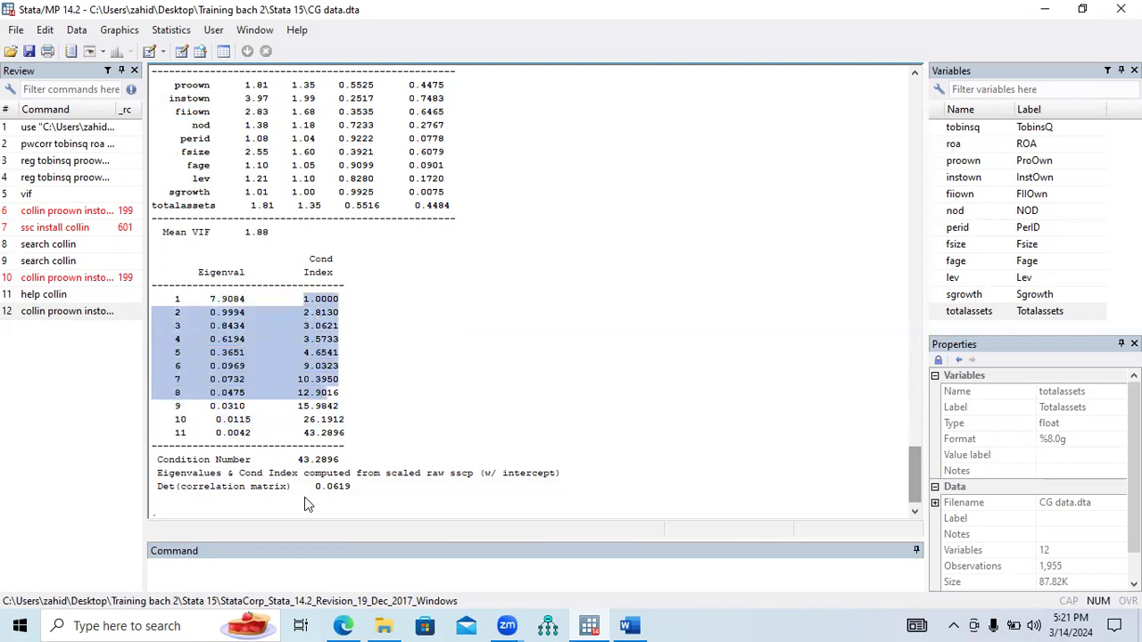
left_click_drag(316, 489, 355, 495)
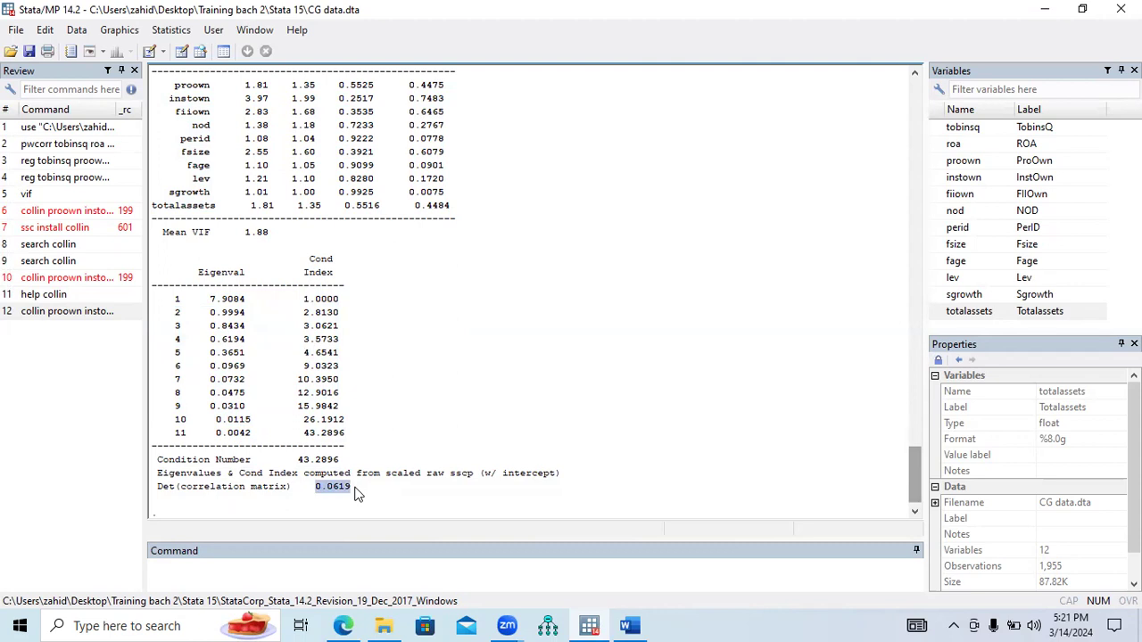
left_click_drag(297, 460, 340, 466)
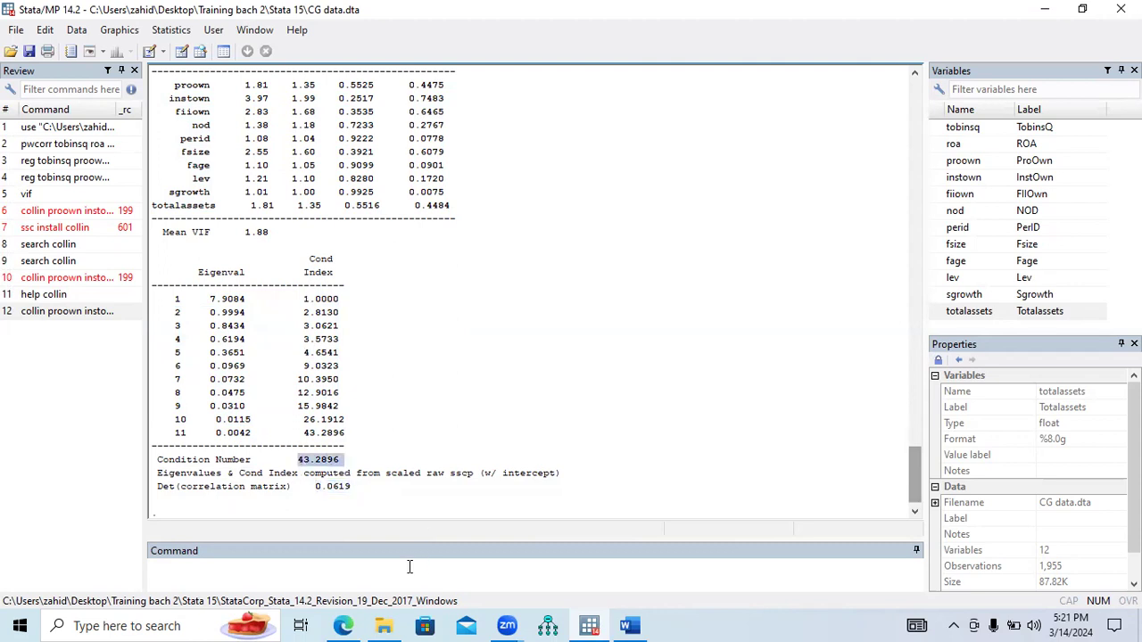
Switch to the PDF guide in Edge, read the note on interpreting the condition number, and check that figure back in Stata's collin output
left_click(344, 626)
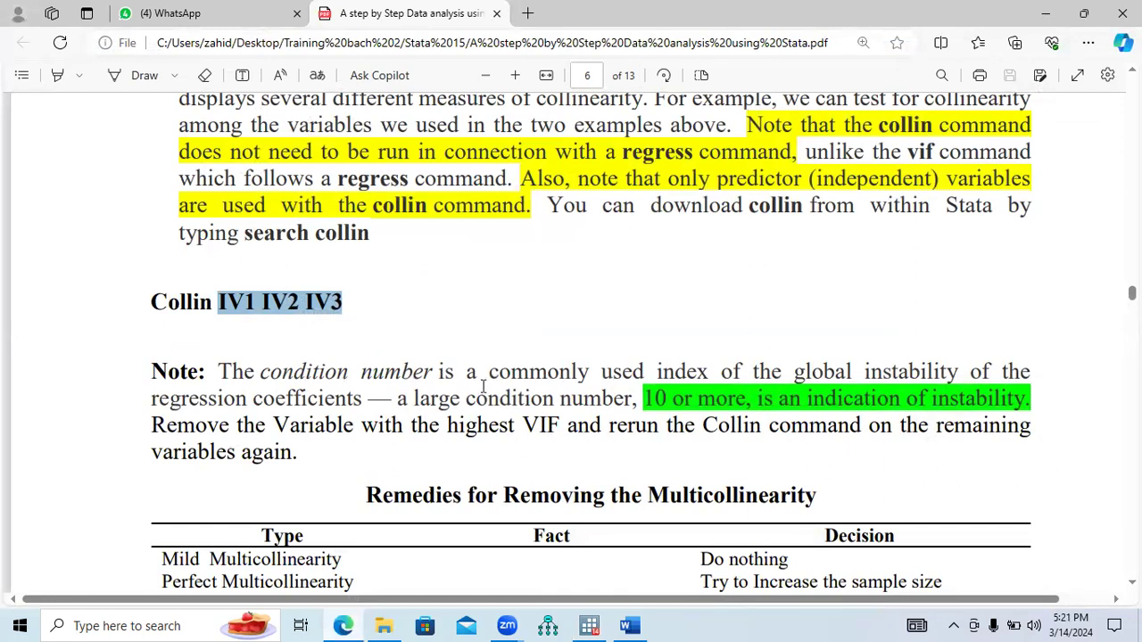
left_click_drag(257, 375, 943, 372)
left_click_drag(719, 368, 745, 399)
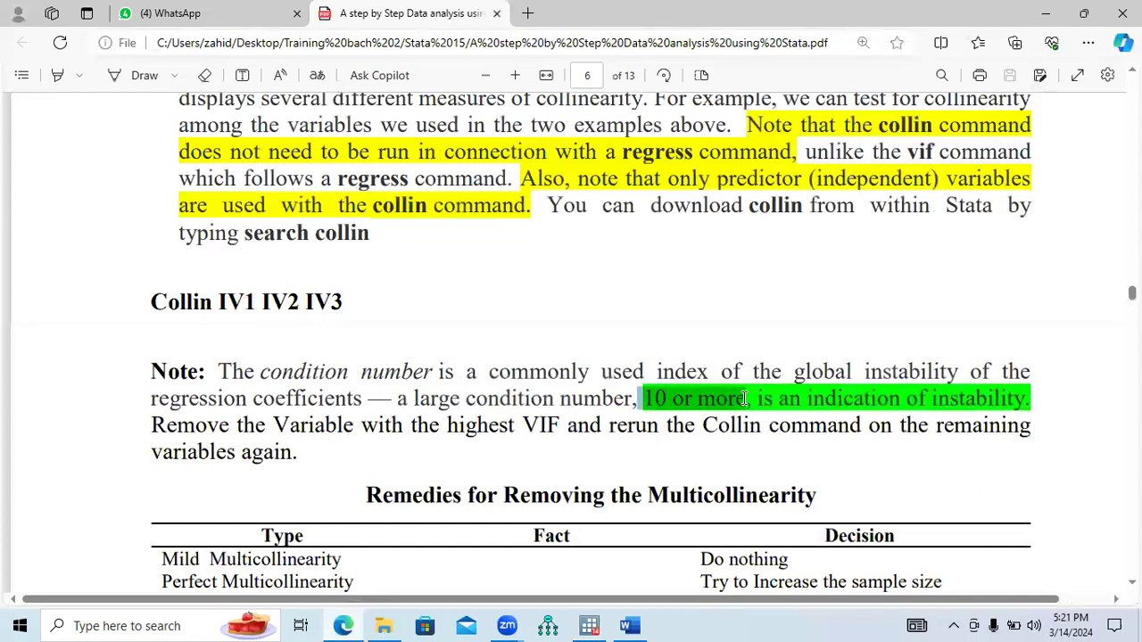
left_click_drag(1027, 399, 930, 402)
left_click(589, 626)
left_click_drag(158, 460, 338, 466)
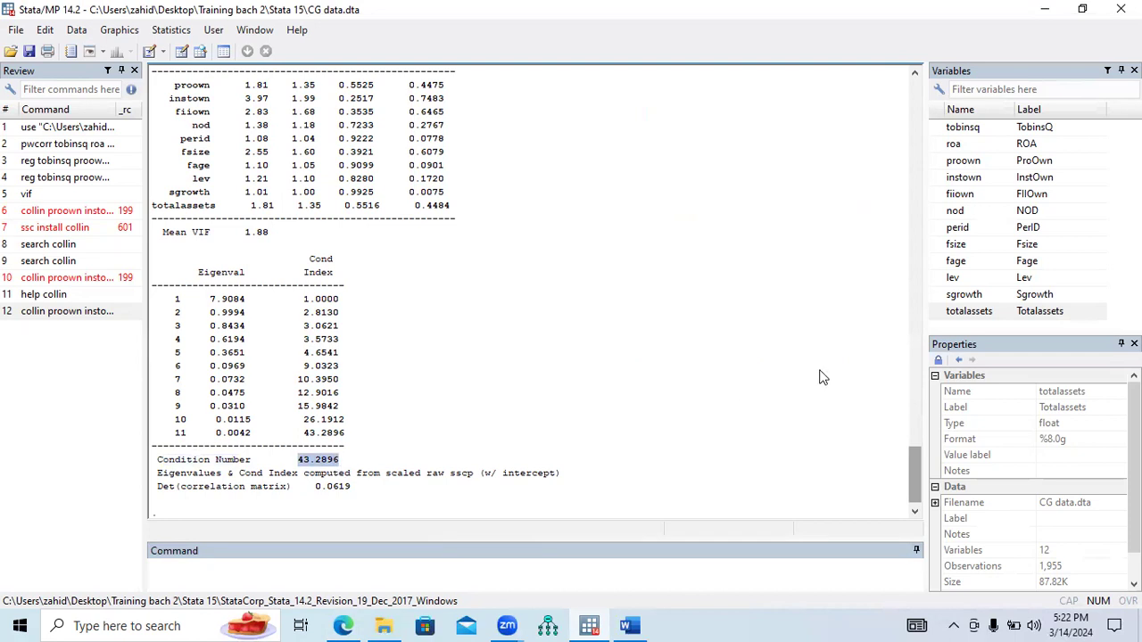
Review the predictors in the last collin command and compare the VIF and R-squared values for proown, instown, sgrowth, lev and fage
left_click_drag(913, 460, 913, 417)
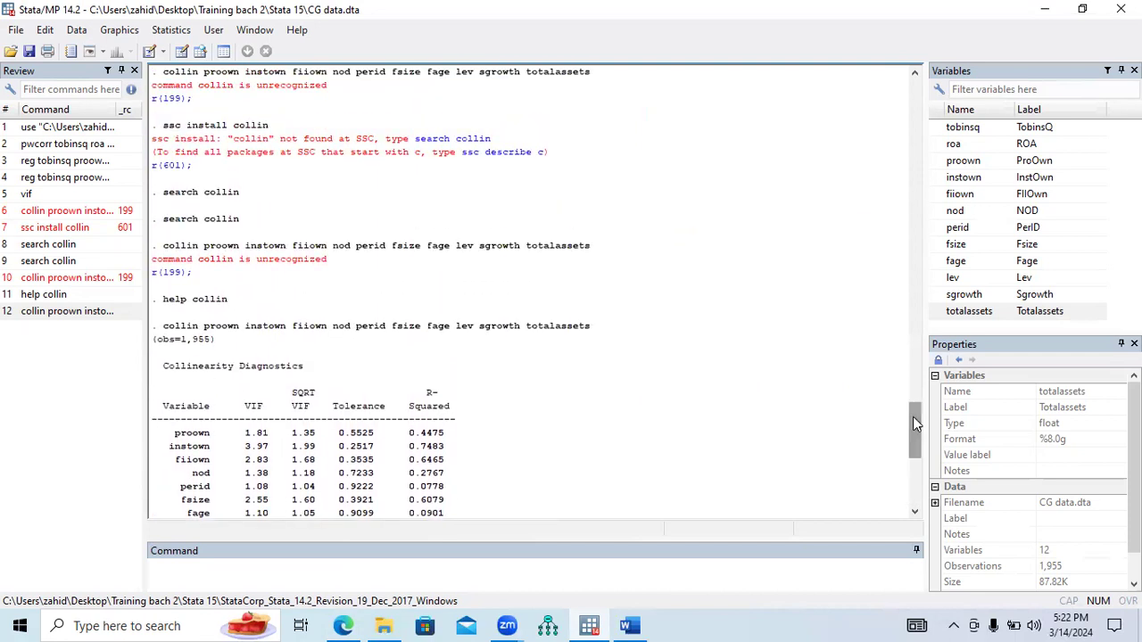
left_click_drag(205, 328, 593, 336)
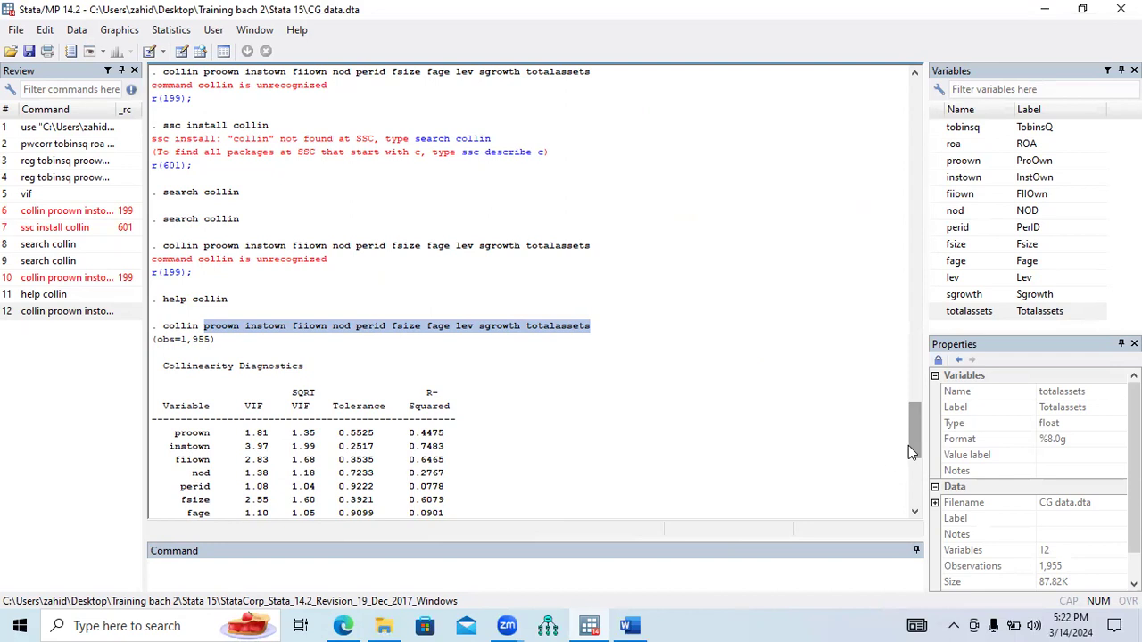
left_click_drag(914, 441, 914, 471)
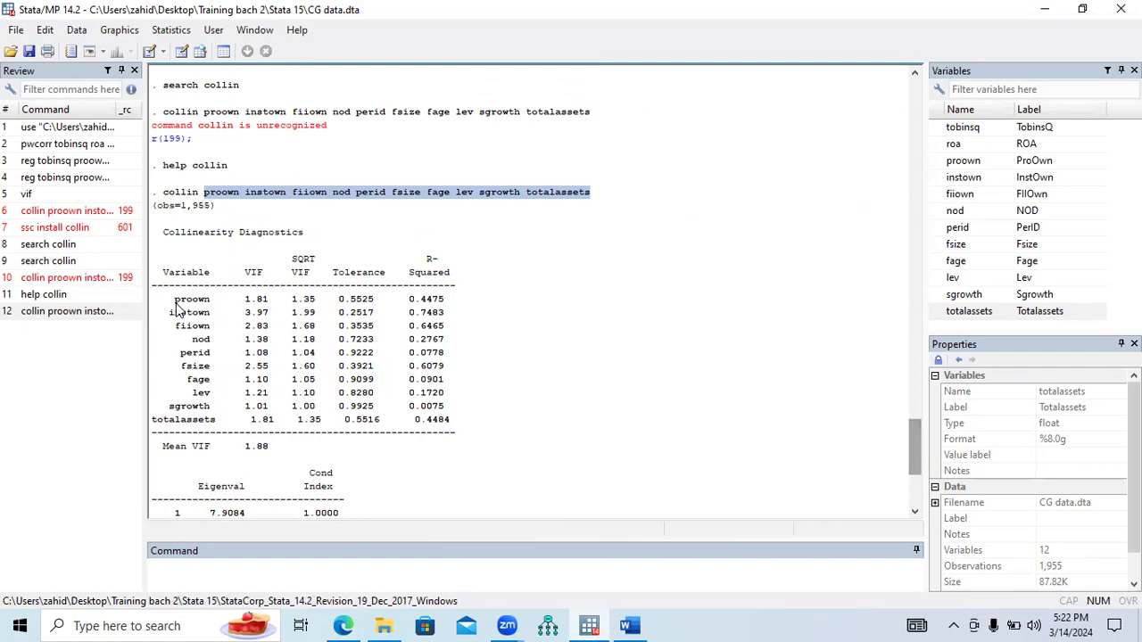
left_click_drag(176, 305, 205, 304)
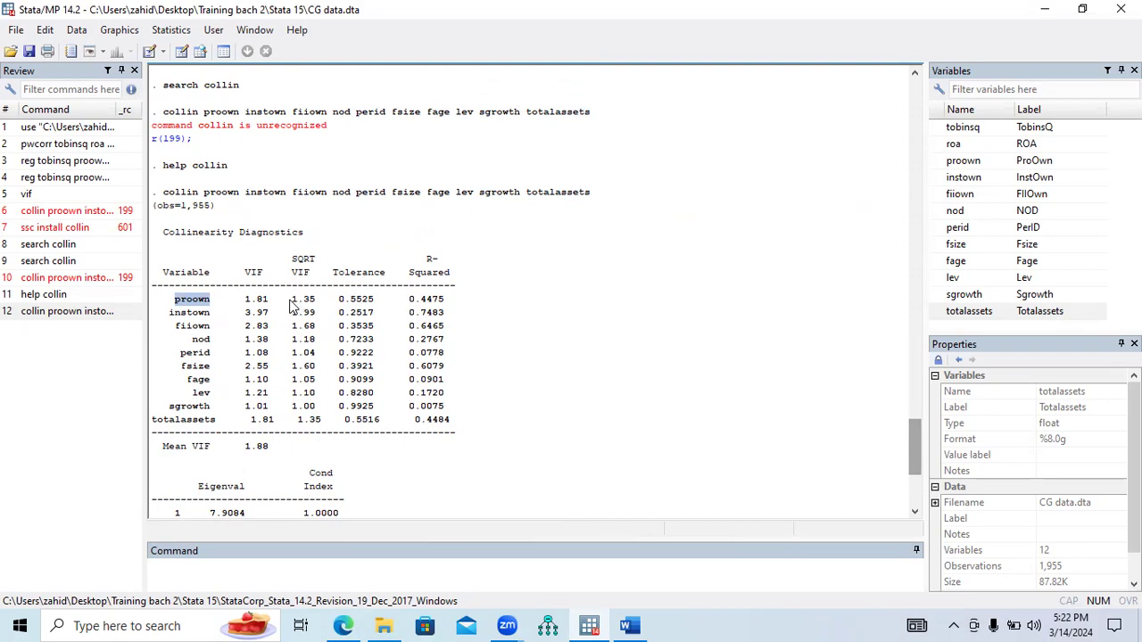
left_click_drag(291, 307, 321, 307)
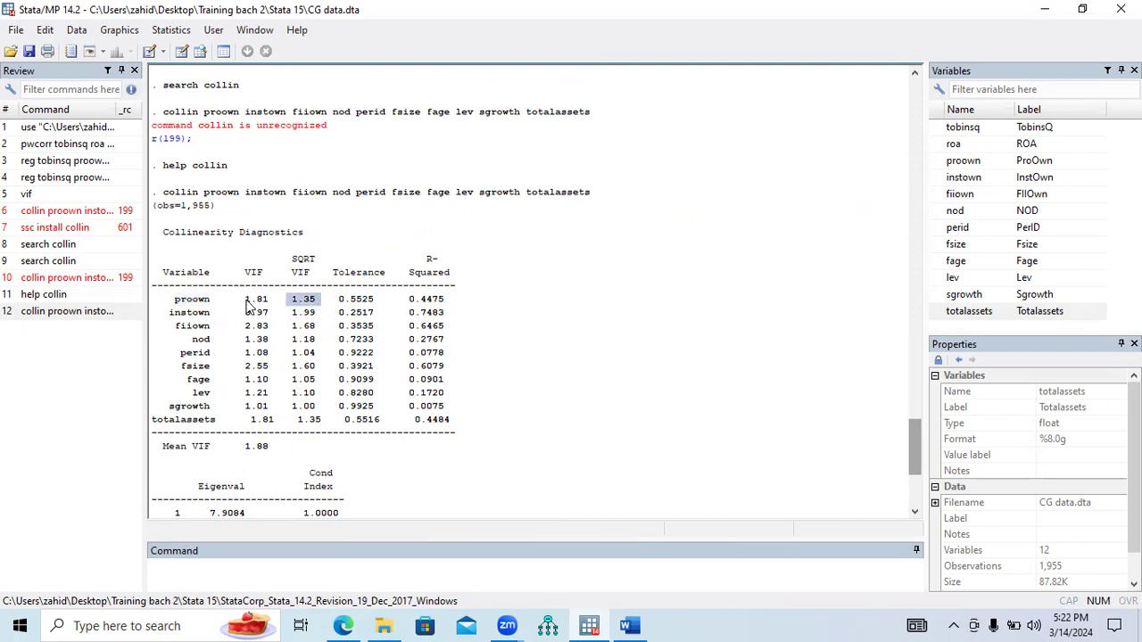
left_click_drag(247, 303, 272, 306)
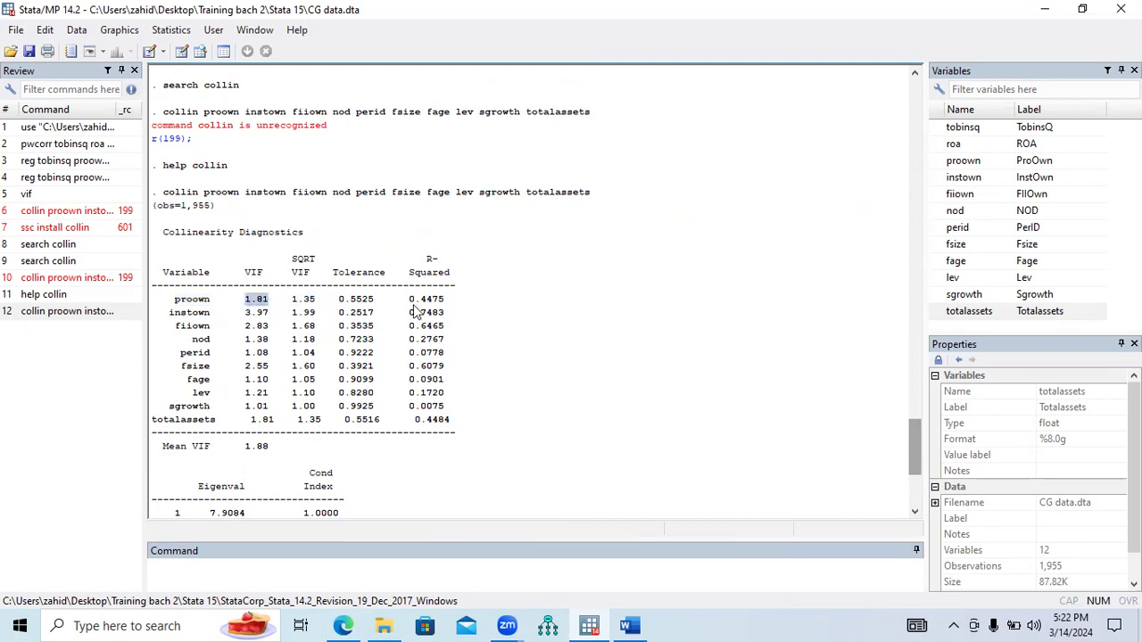
left_click_drag(407, 304, 446, 308)
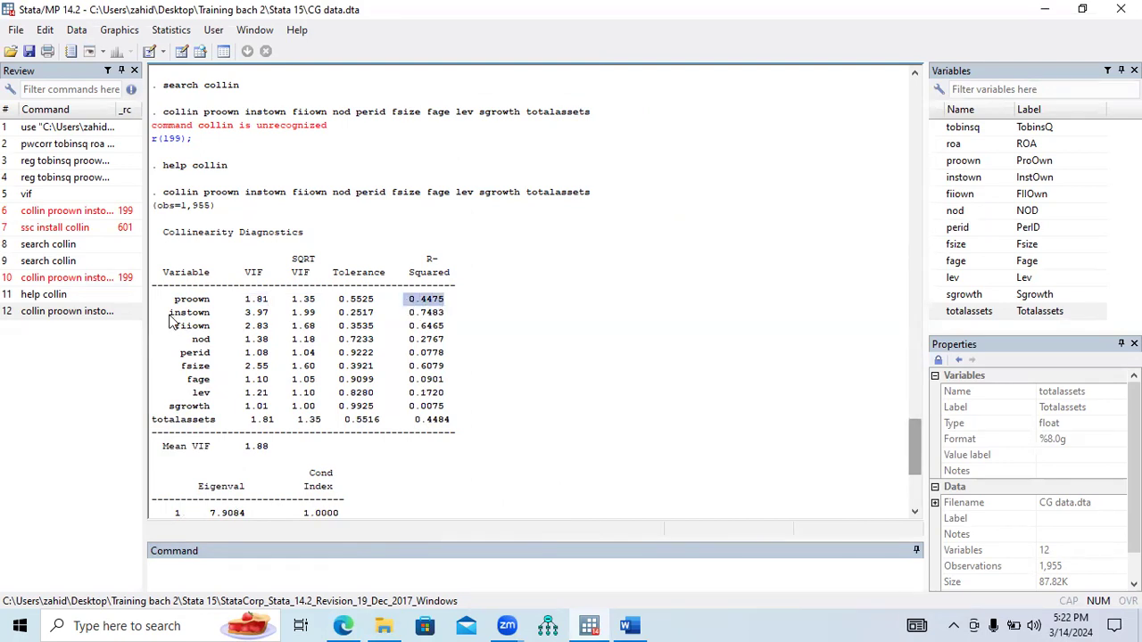
left_click_drag(168, 316, 265, 319)
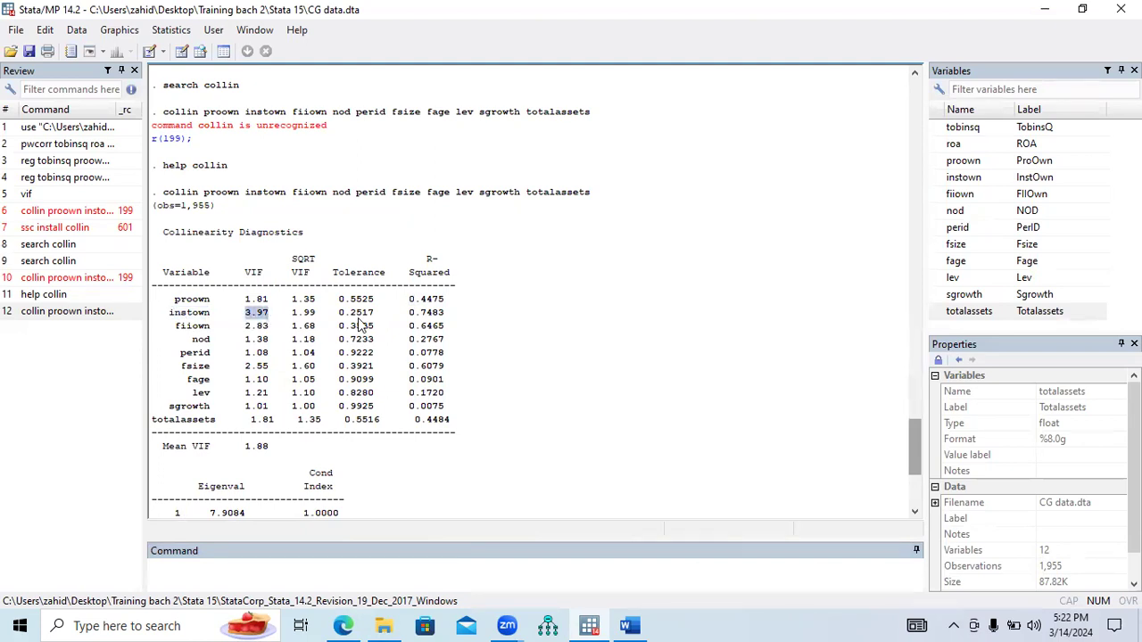
left_click_drag(410, 314, 448, 323)
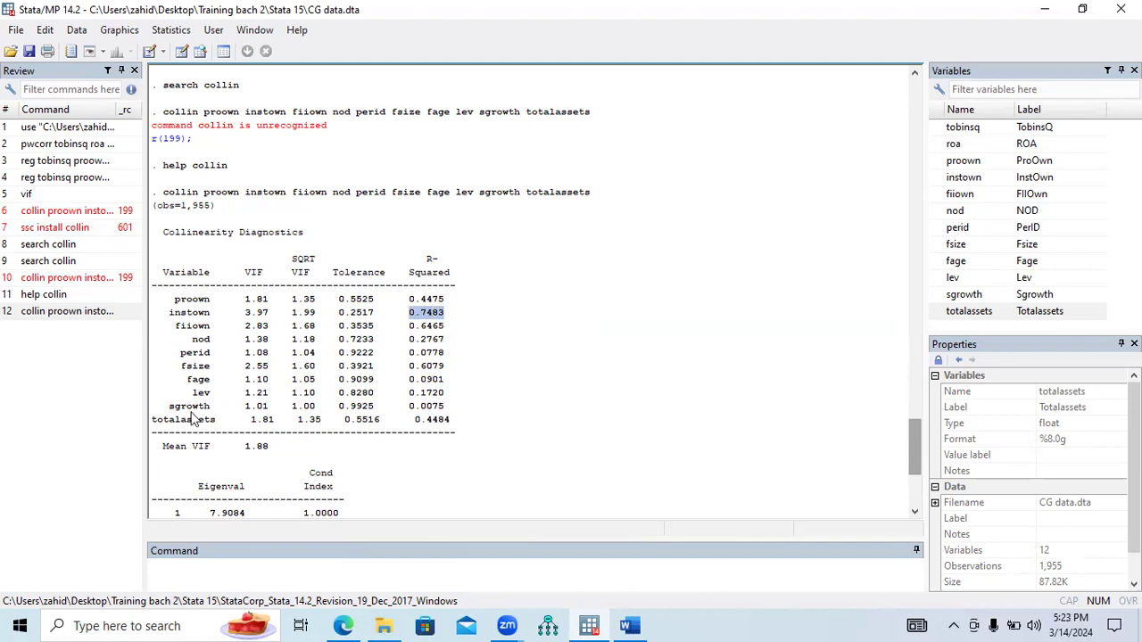
left_click_drag(168, 407, 446, 411)
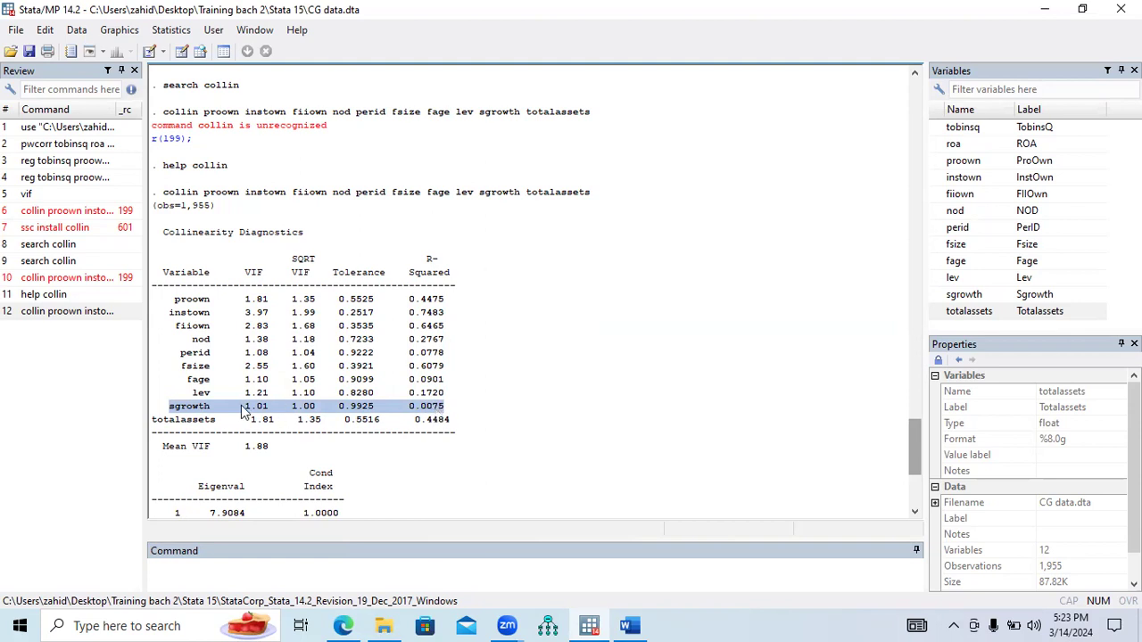
left_click_drag(189, 395, 451, 406)
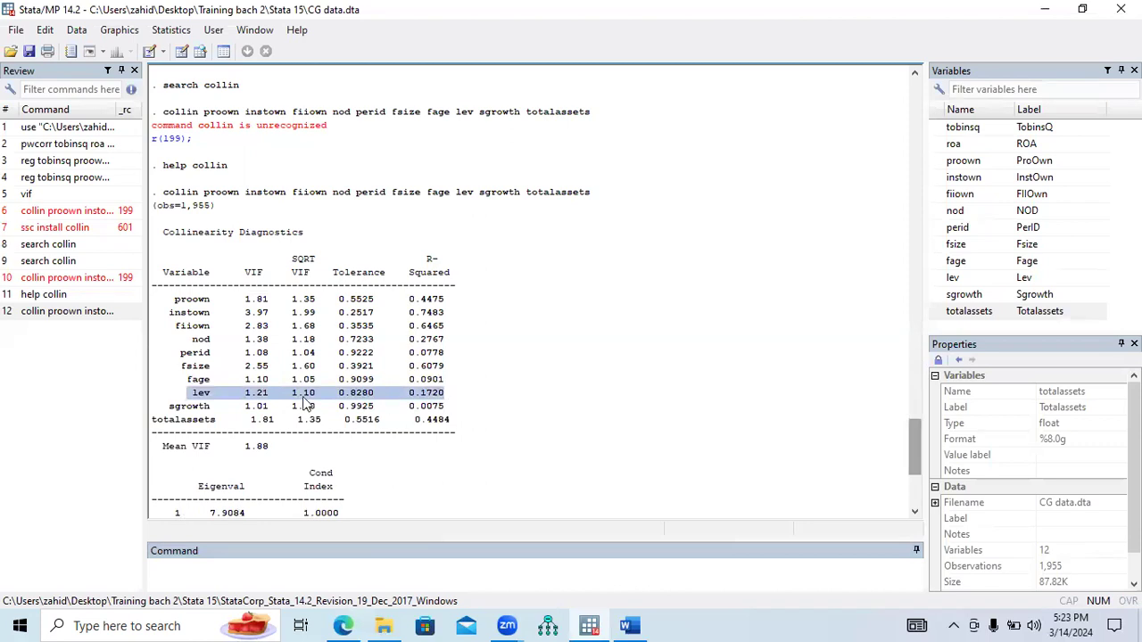
left_click_drag(183, 381, 444, 382)
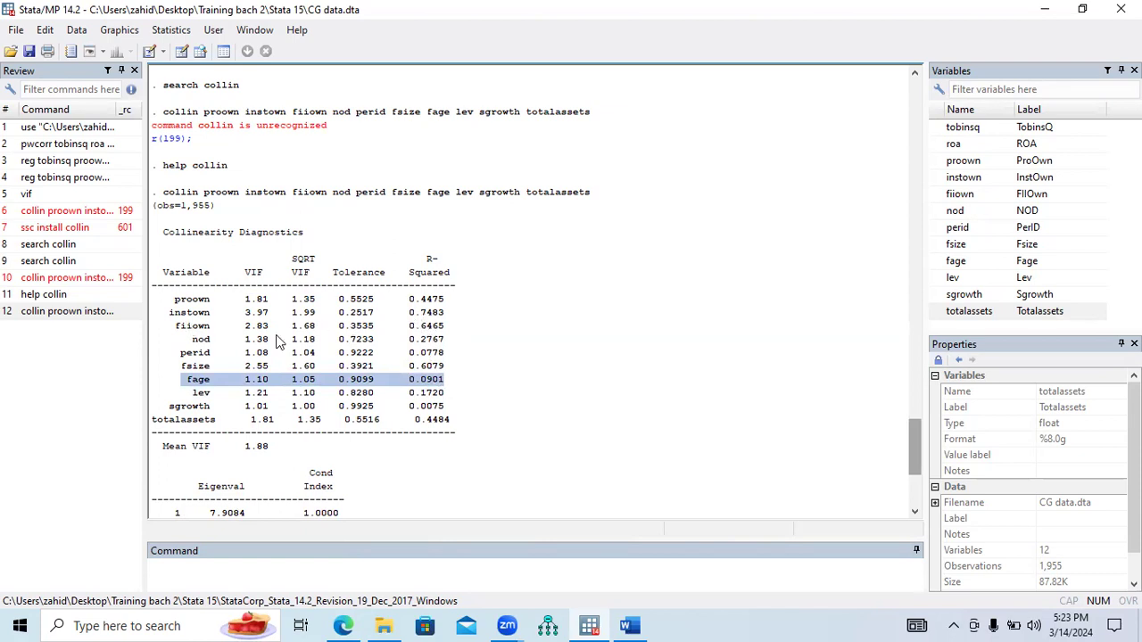
Regress tobinsq on instown alone and check the model's R-squared
left_click(380, 574)
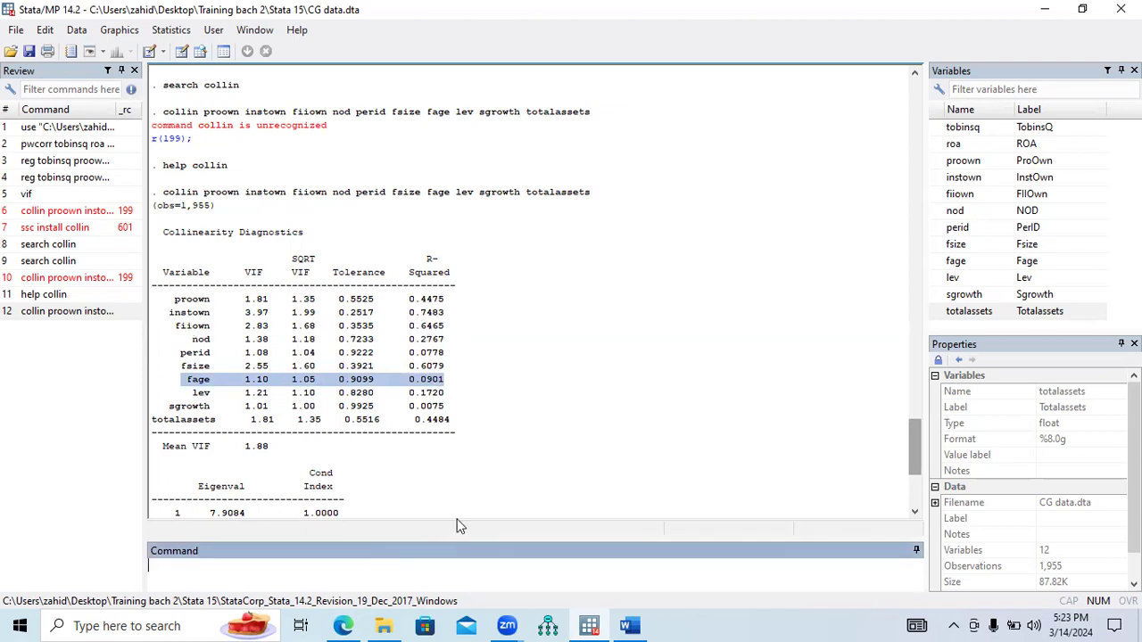
type("reg")
left_click(939, 130)
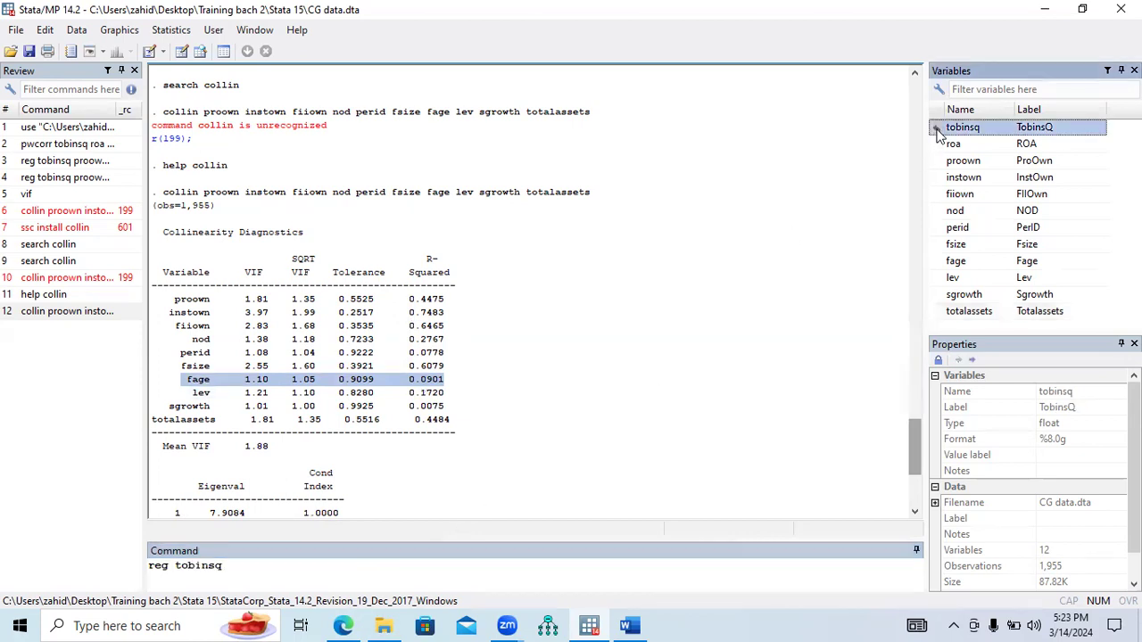
left_click(939, 181)
left_click(302, 566)
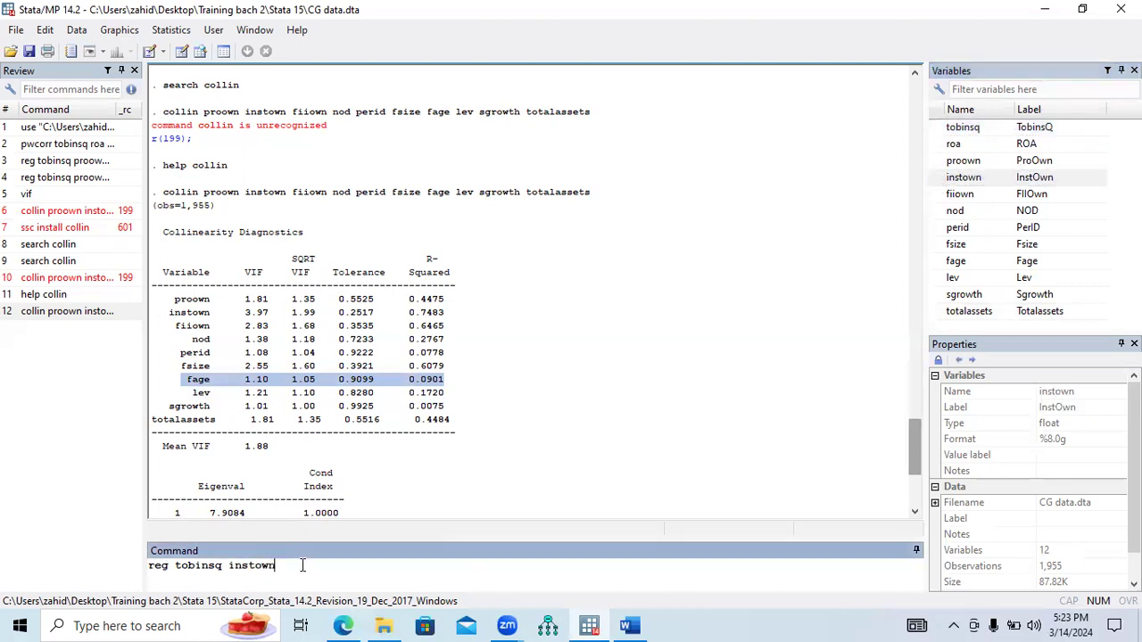
key("Return")
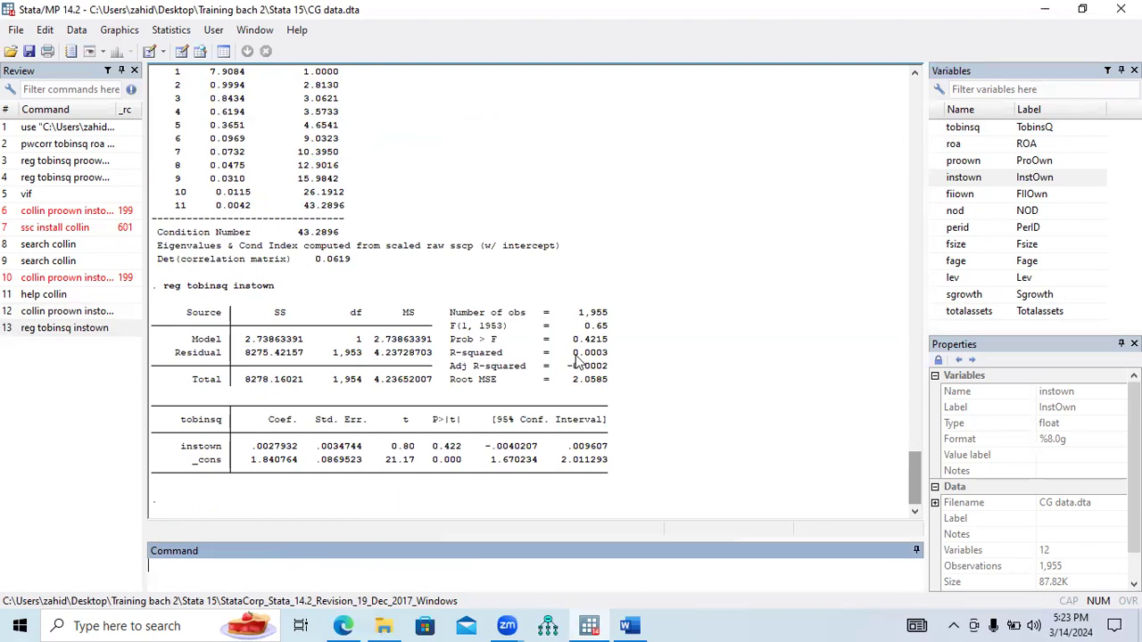
left_click_drag(574, 353, 606, 355)
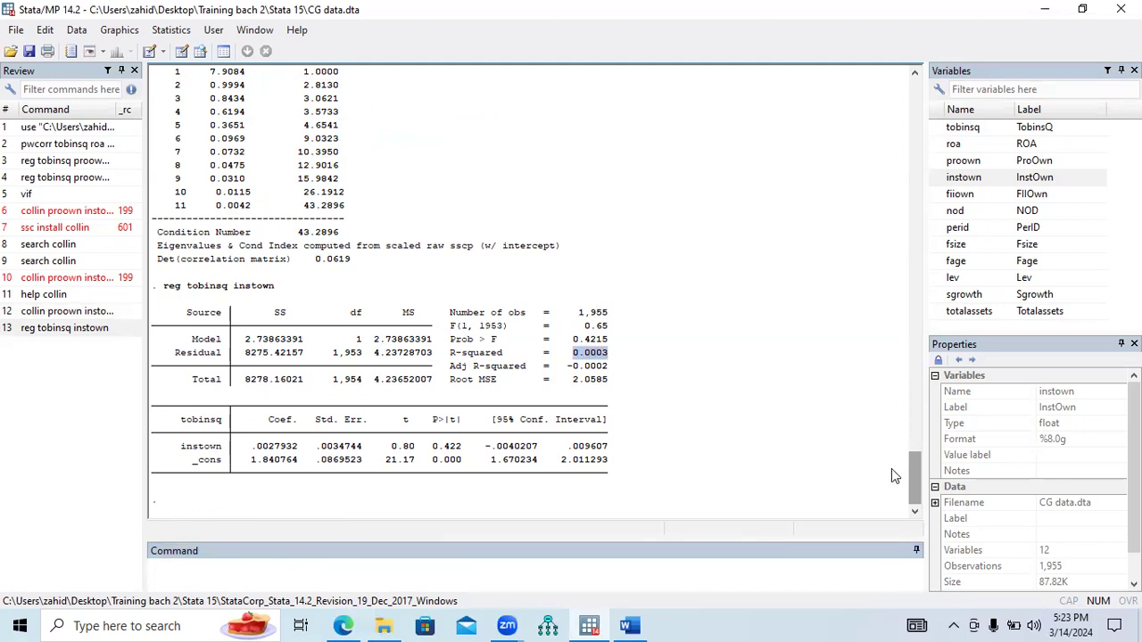
Compare instown's R-squared in the collin output with the R-squared of the tobinsq regression on instown
left_click_drag(913, 482, 911, 438)
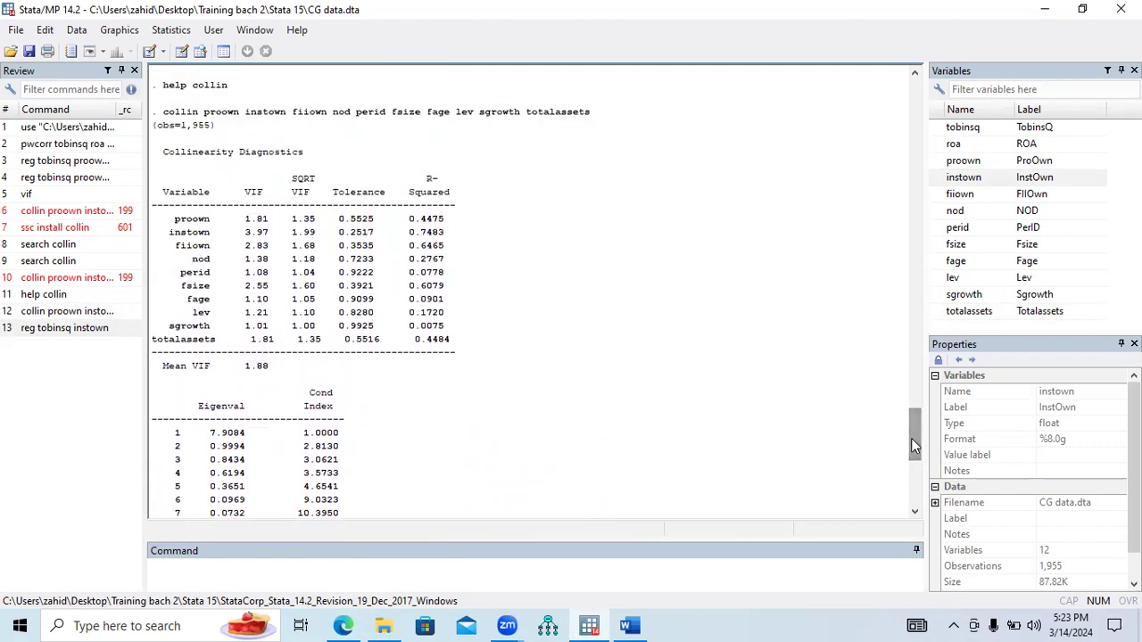
left_click_drag(410, 233, 449, 239)
left_click_drag(917, 449, 918, 505)
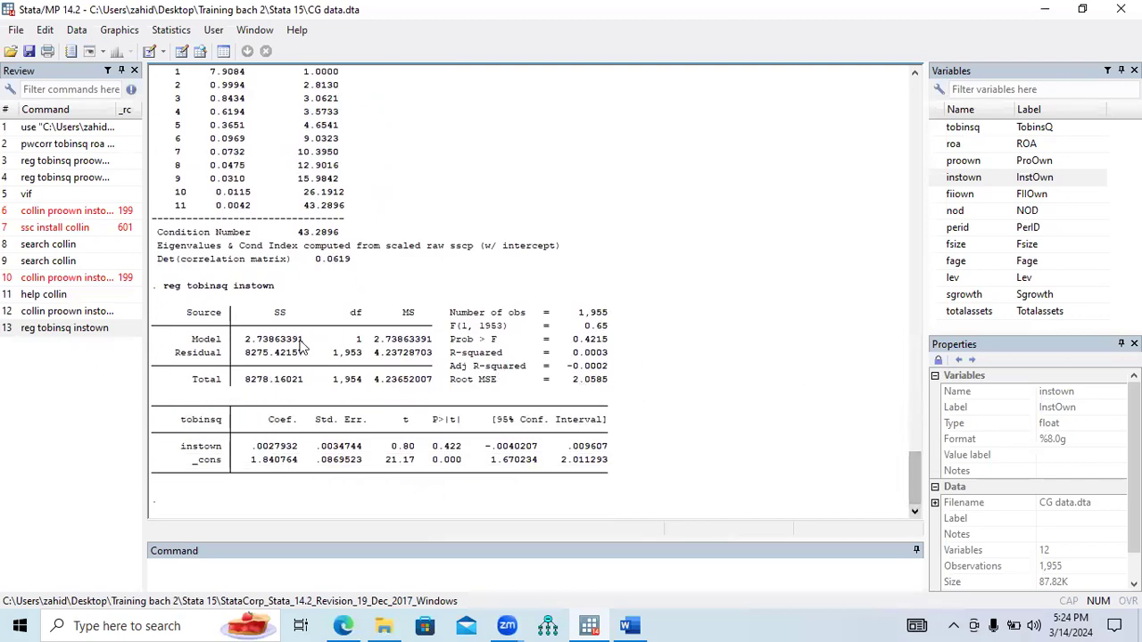
left_click_drag(234, 288, 273, 293)
Regress roa on instown, check its R-squared and adjusted R-squared, and compare instown's significance with the tobinsq regression
left_click(264, 565)
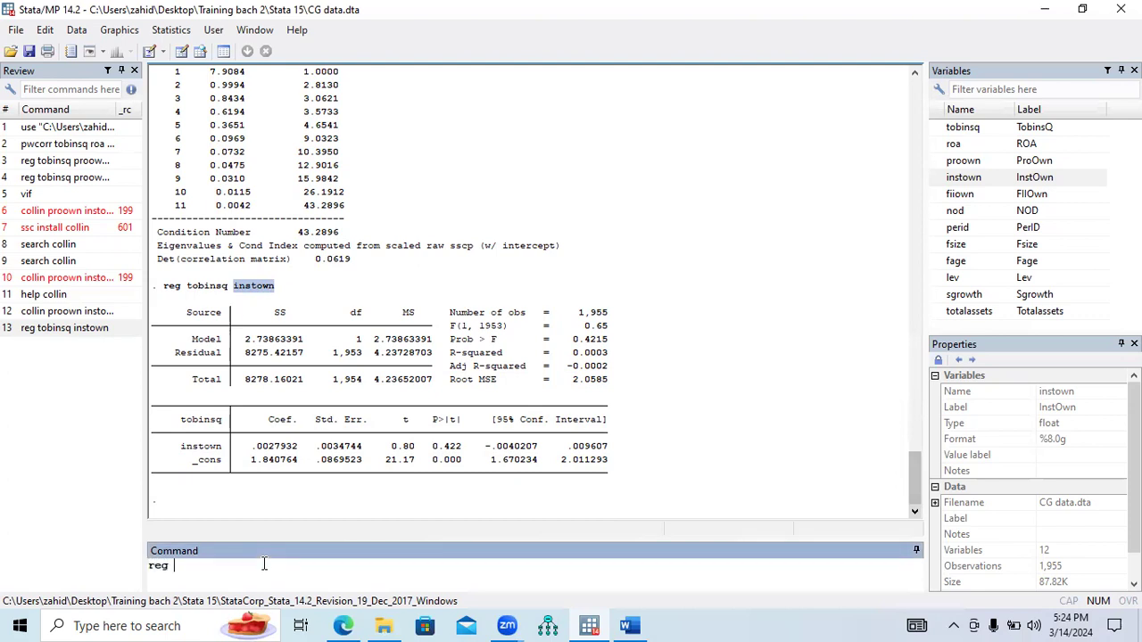
left_click(935, 145)
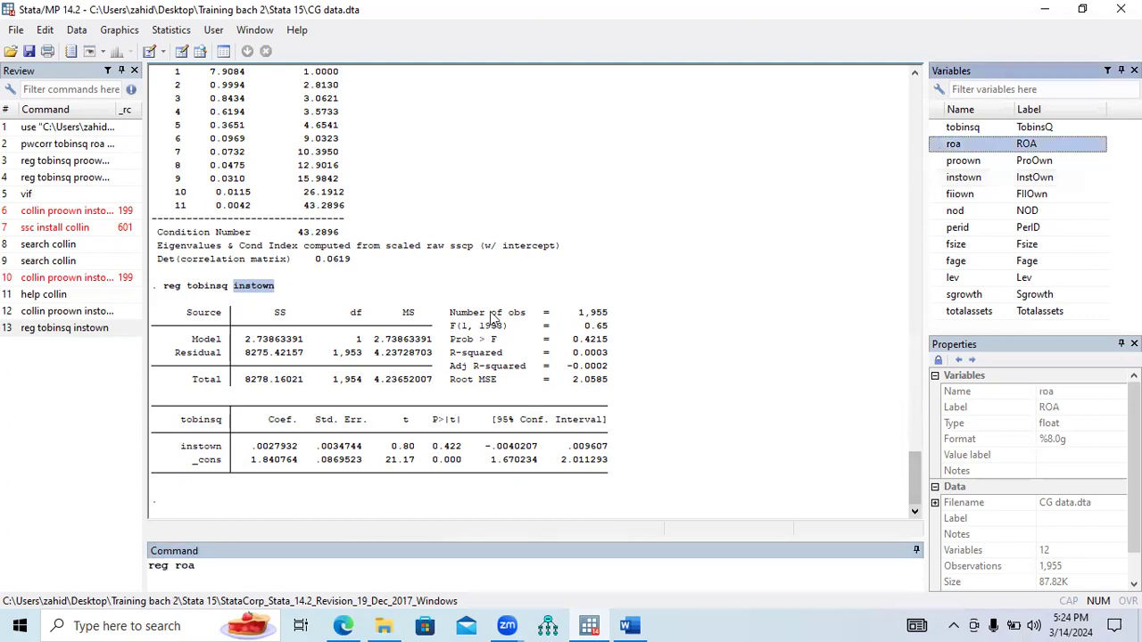
left_click(937, 178)
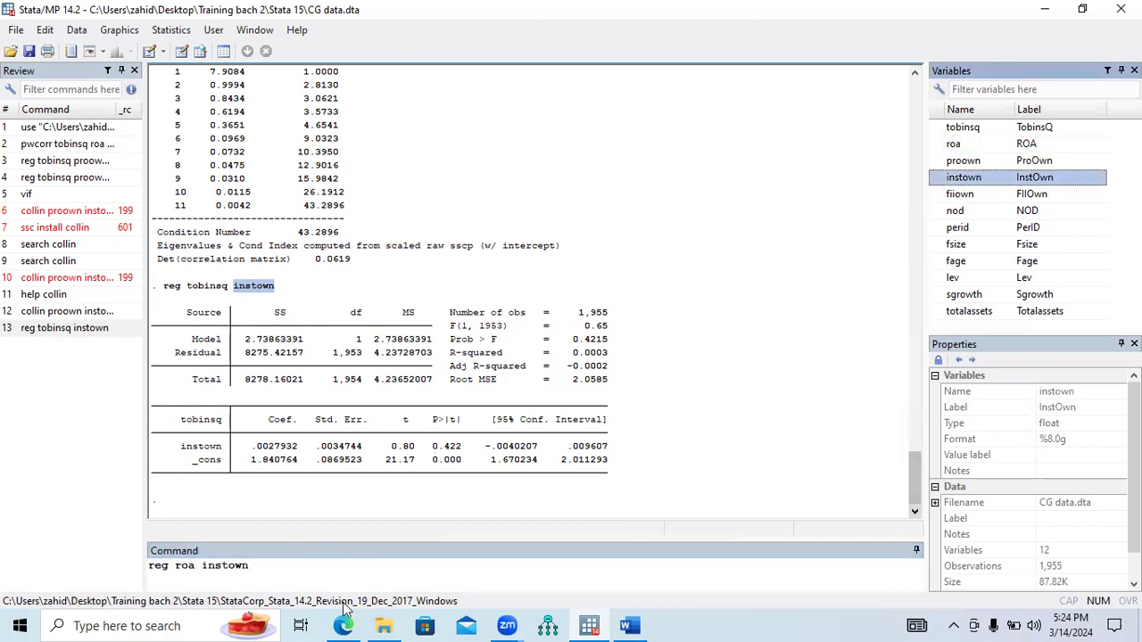
key("Return")
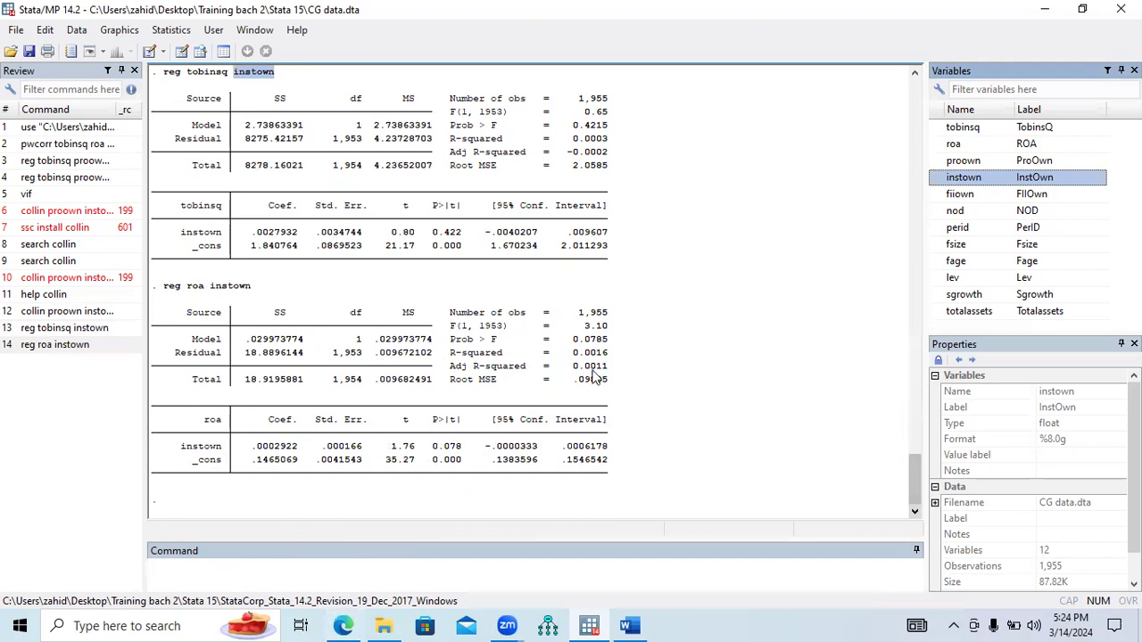
left_click_drag(575, 355, 610, 357)
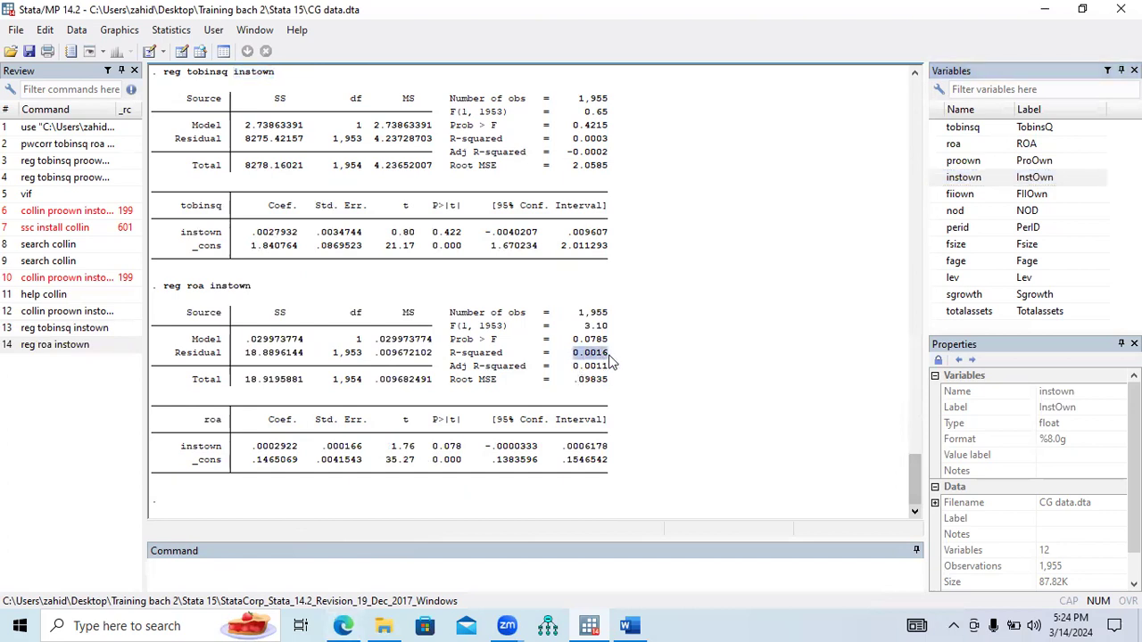
left_click_drag(574, 368, 612, 356)
left_click_drag(462, 448, 326, 448)
left_click_drag(464, 234, 315, 234)
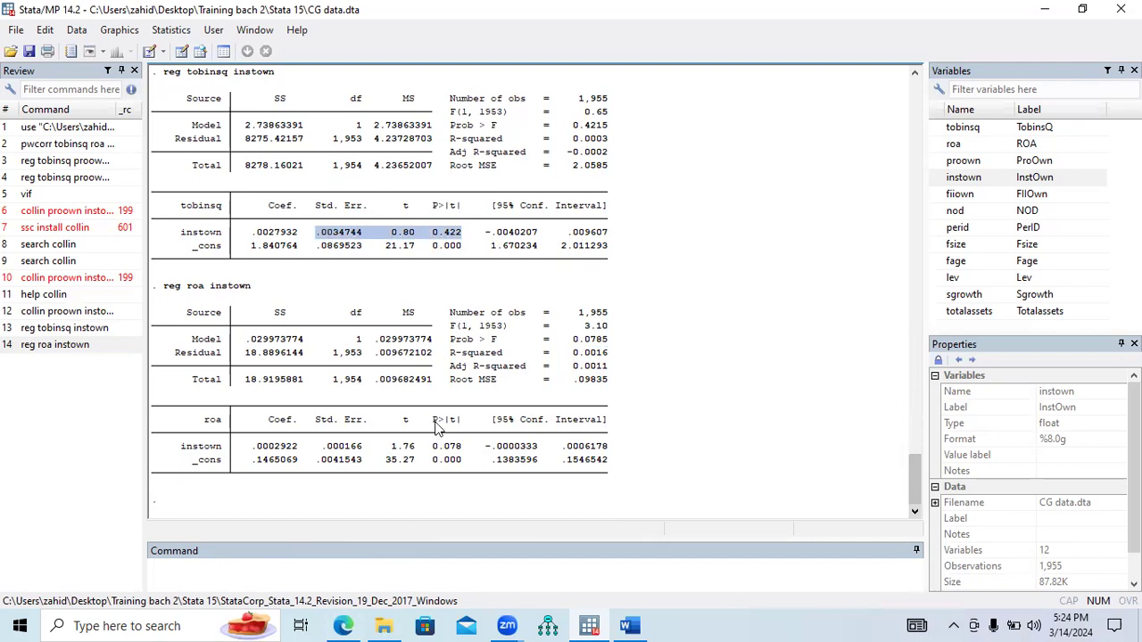
Check sgrowth's collin row, regress tobinsq on sgrowth alone, and examine the model's R-squared, Prob > F and the sgrowth coefficient's significance
left_click_drag(909, 476, 908, 411)
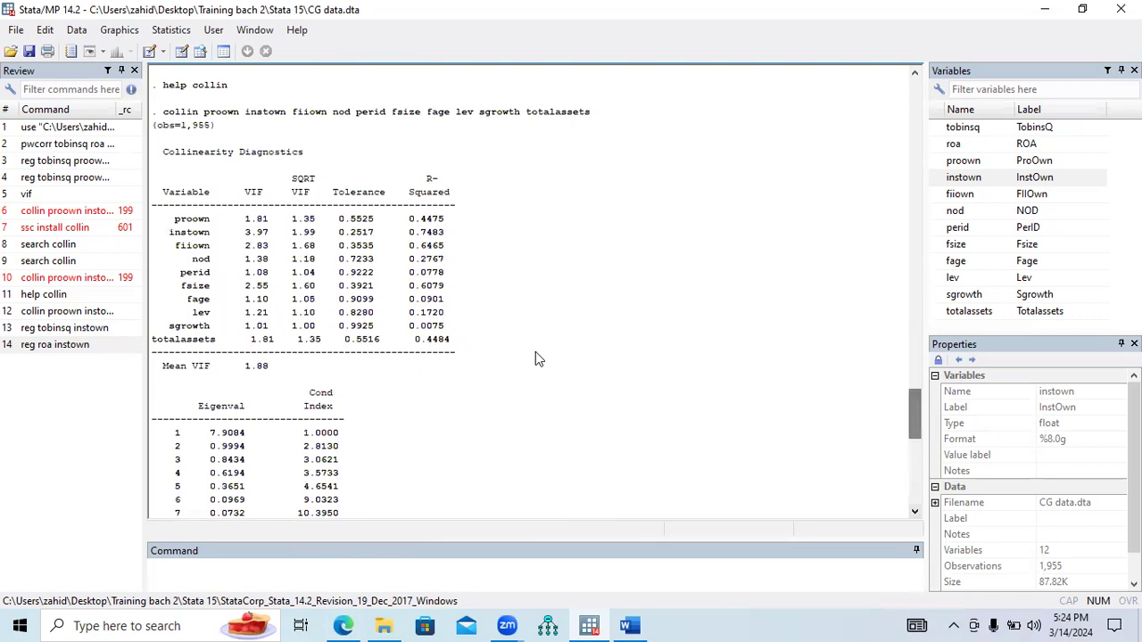
left_click_drag(446, 330, 176, 338)
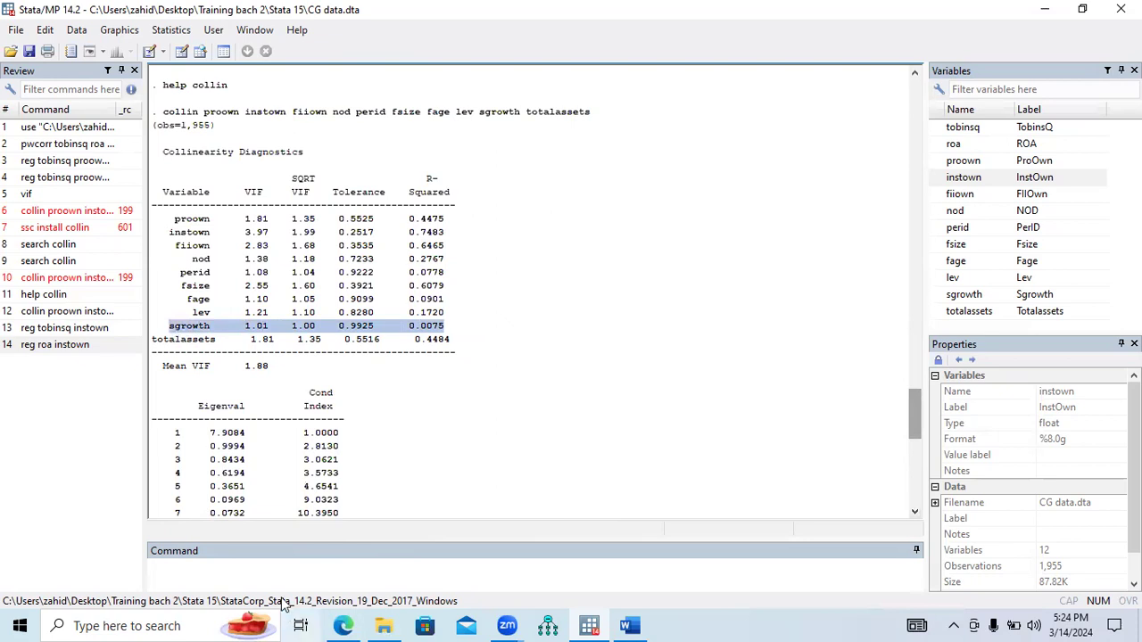
left_click(299, 567)
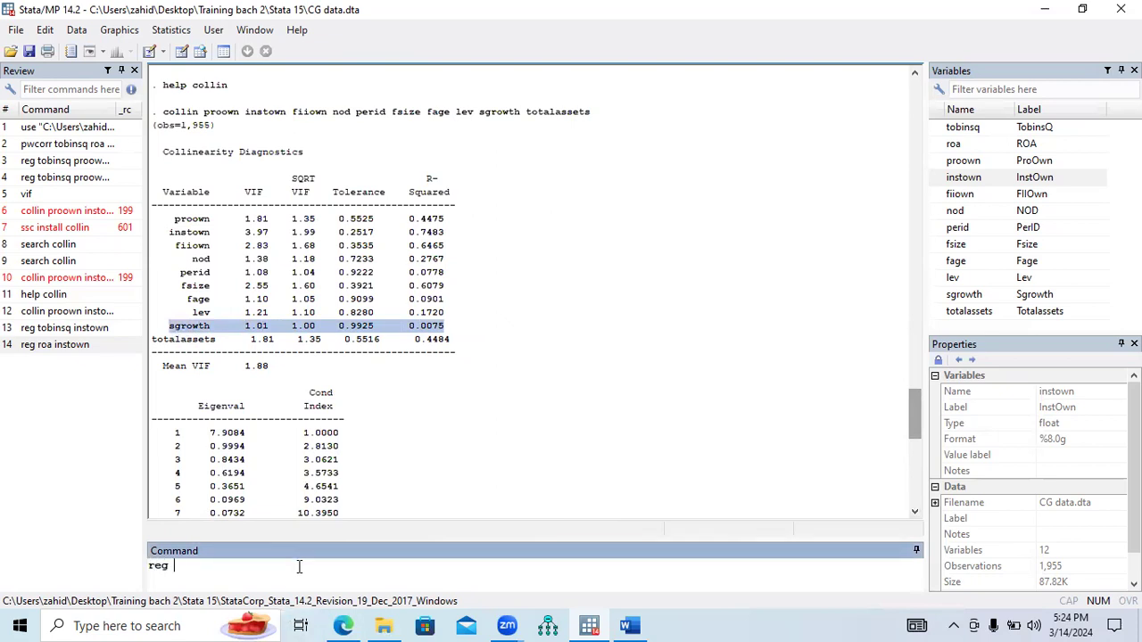
double_click(939, 131)
left_click(936, 297)
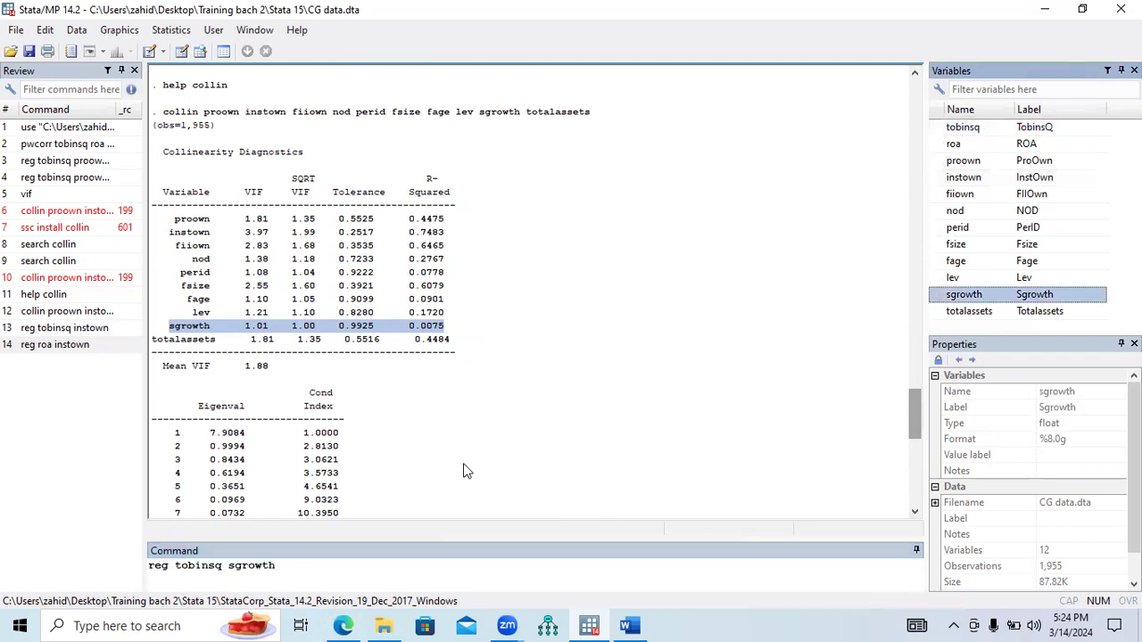
left_click_drag(410, 327, 444, 332)
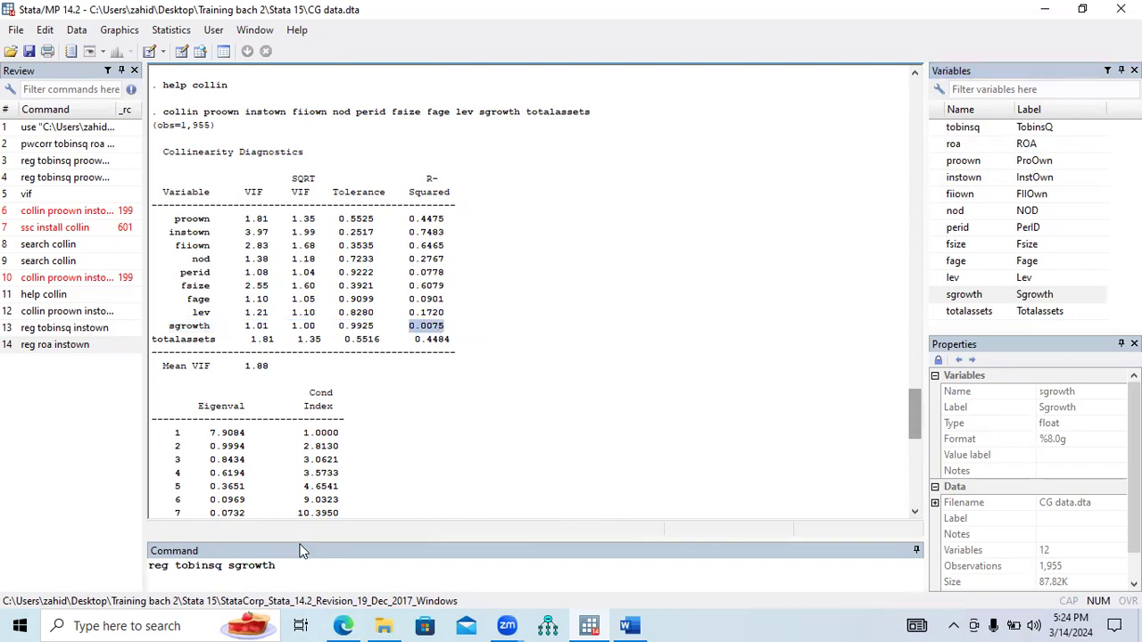
left_click(295, 574)
key("Return")
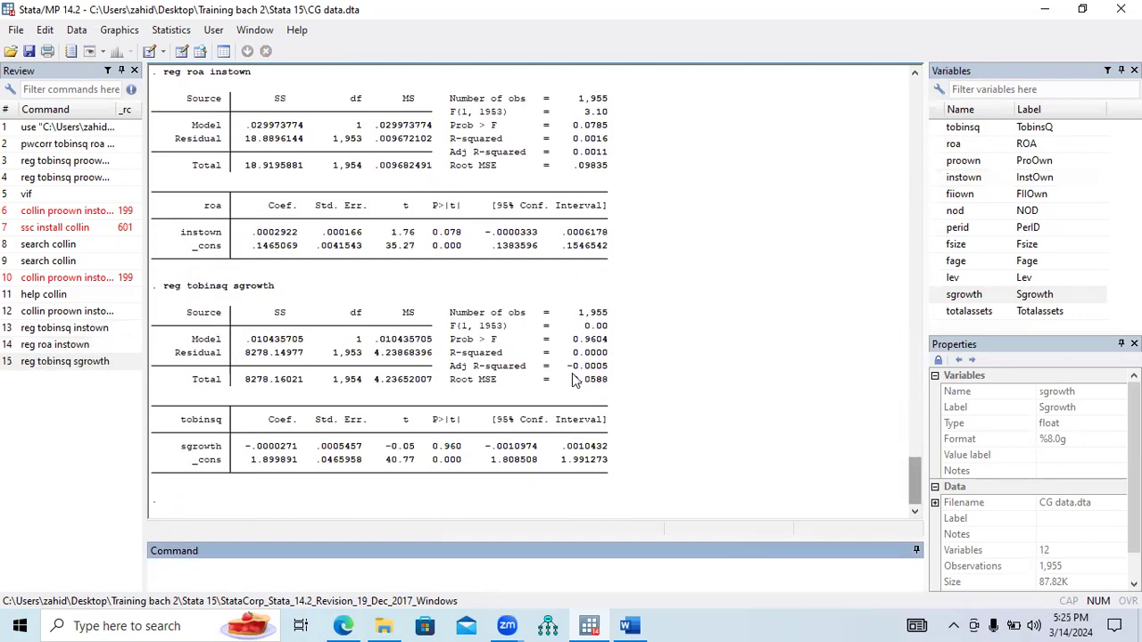
left_click_drag(571, 359, 604, 363)
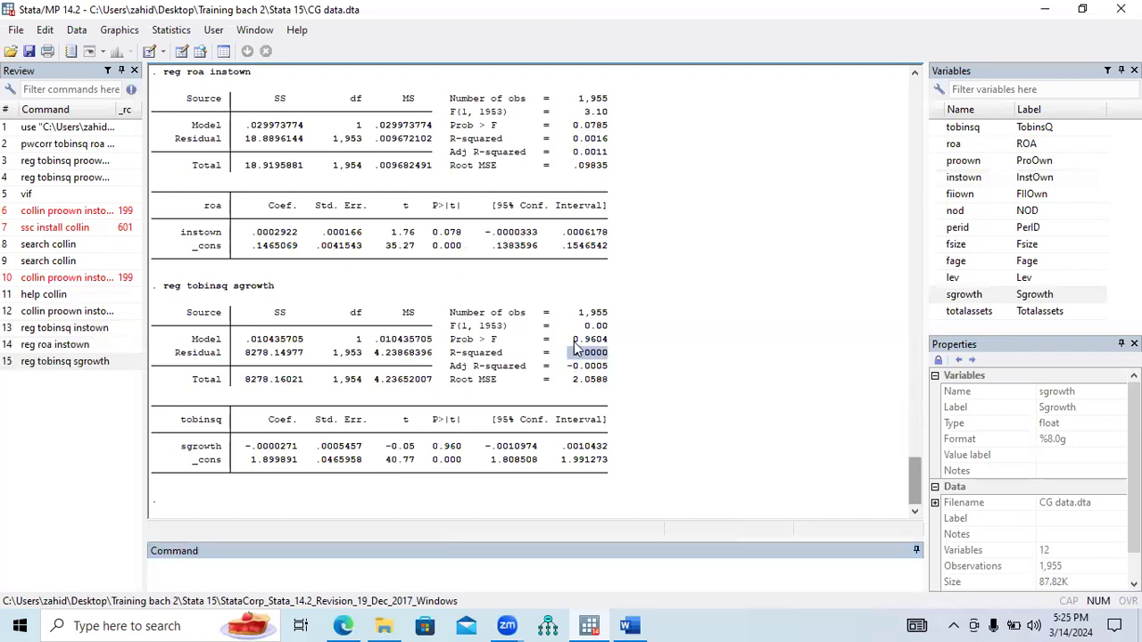
left_click_drag(569, 340, 613, 348)
left_click_drag(468, 446, 321, 451)
Review the condition number in the collin output, then return to the VIF and R-squared table
left_click_drag(925, 470, 919, 413)
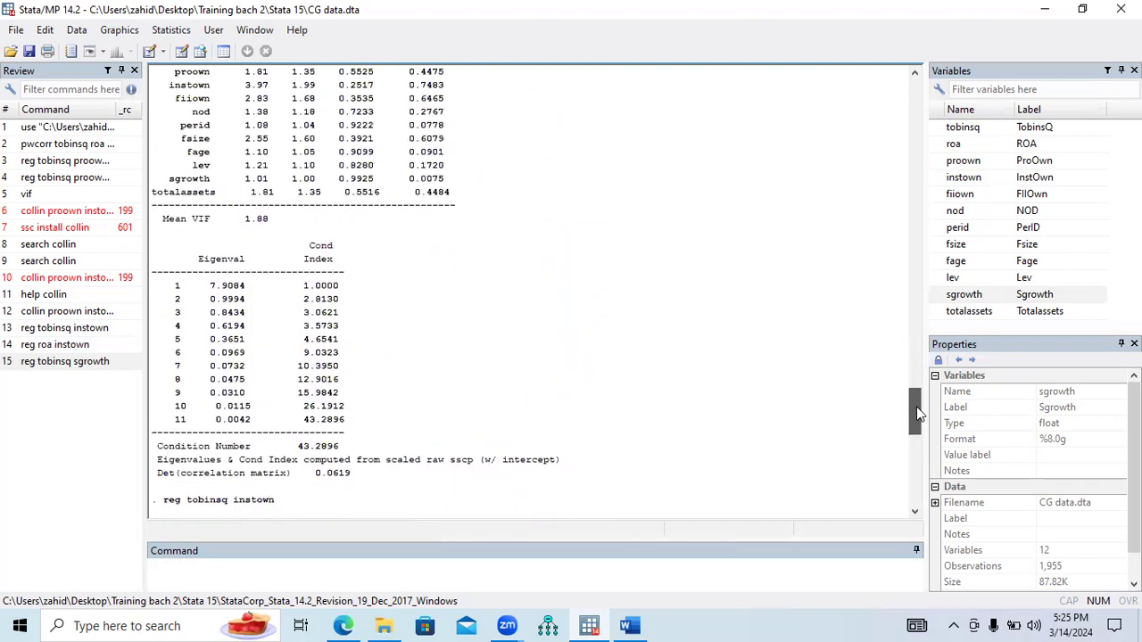
left_click_drag(350, 449, 157, 451)
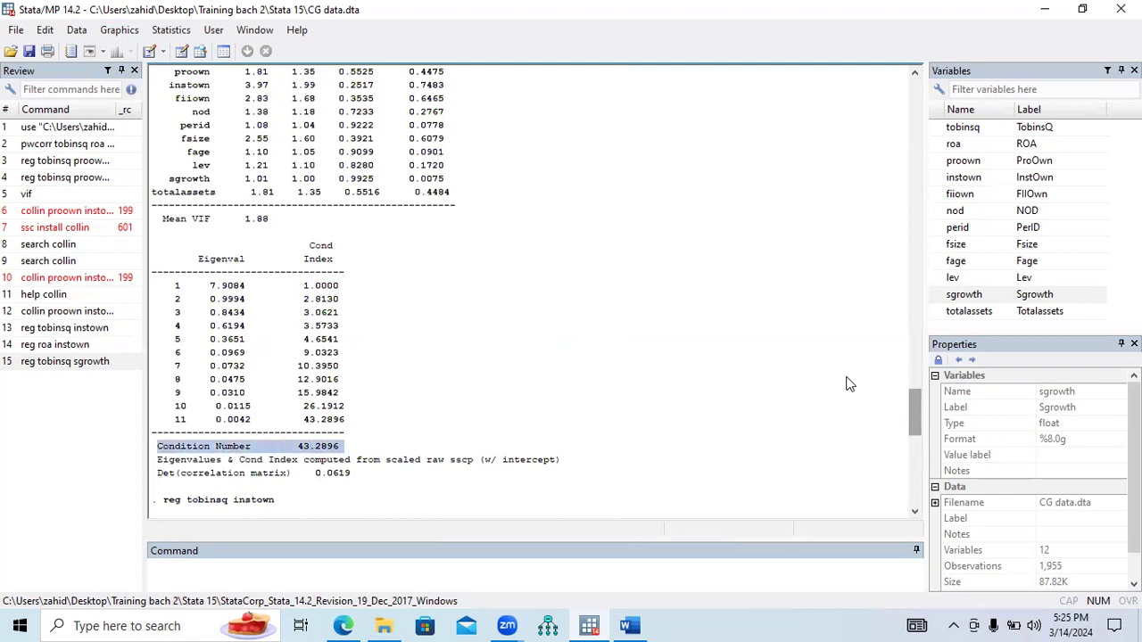
left_click_drag(908, 398, 903, 386)
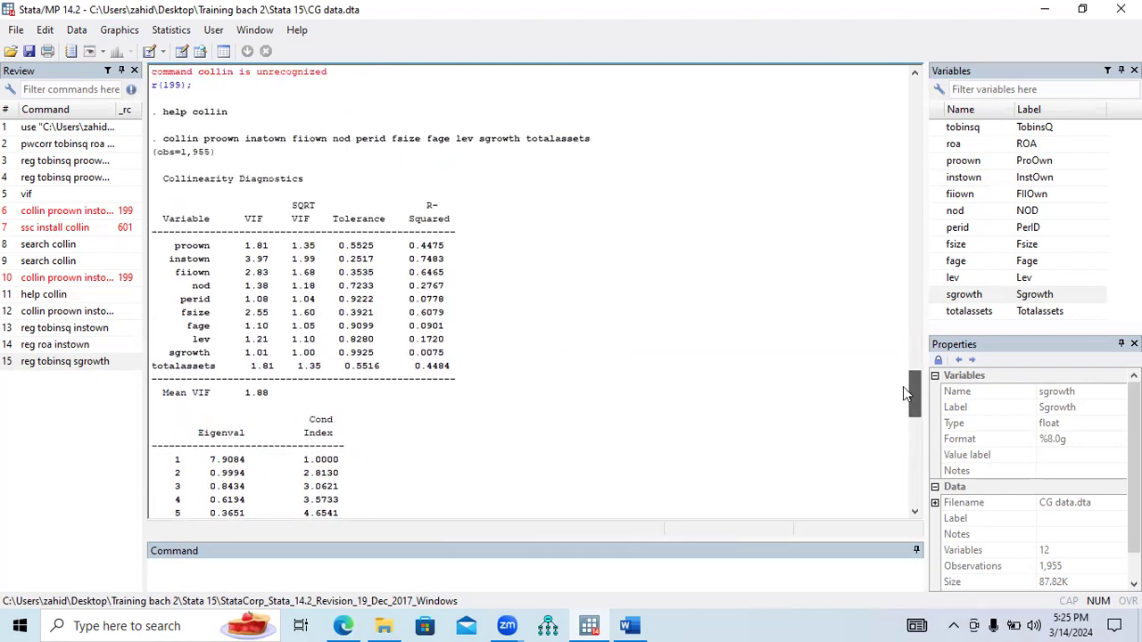